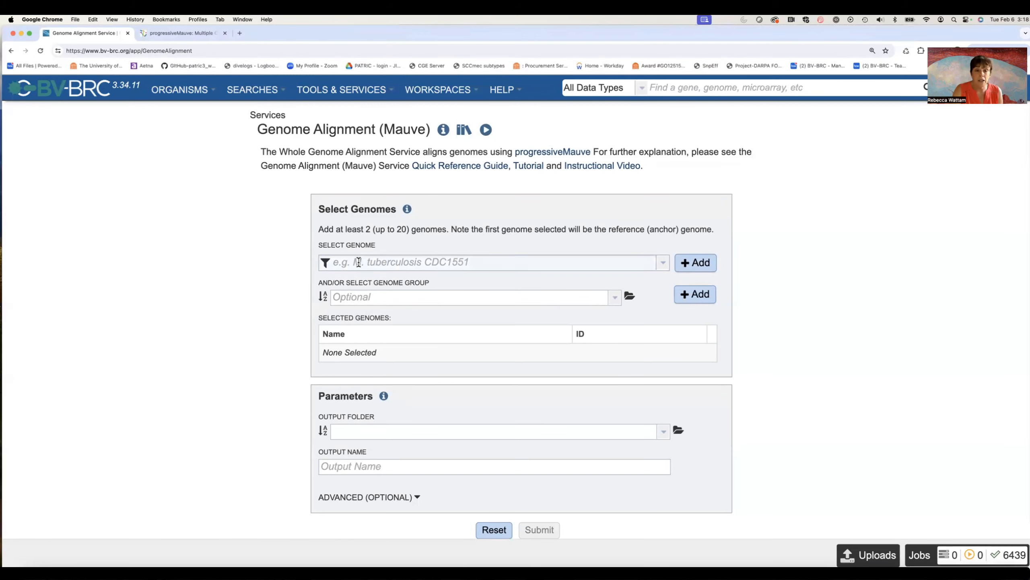
Step: Search the genomes for "Brucella" and look through the suggested private genomes
{"action": "type", "text": "Brucella"}
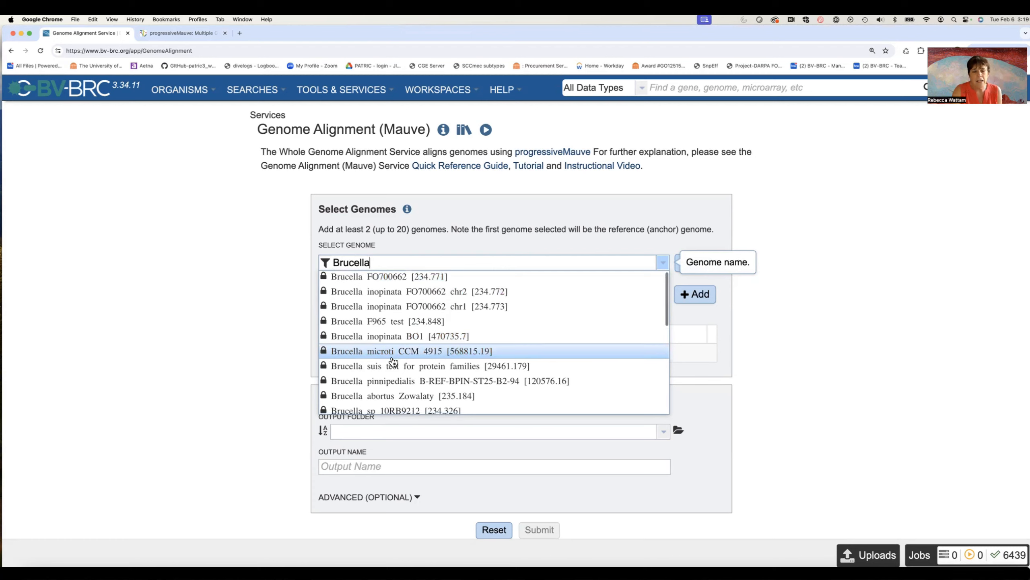
{"action": "scroll", "coordinate": [392, 361], "scroll_direction": "down", "scroll_amount": 3}
{"action": "scroll", "coordinate": [392, 361], "scroll_direction": "down", "scroll_amount": 4}
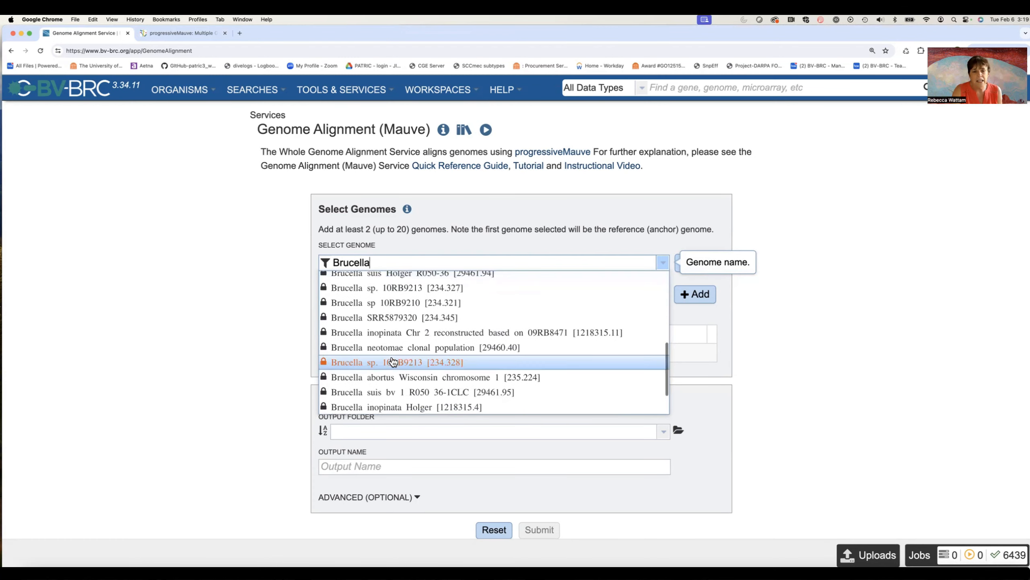
{"action": "scroll", "coordinate": [393, 361], "scroll_direction": "down", "scroll_amount": 2}
{"action": "scroll", "coordinate": [393, 361], "scroll_direction": "up", "scroll_amount": 8}
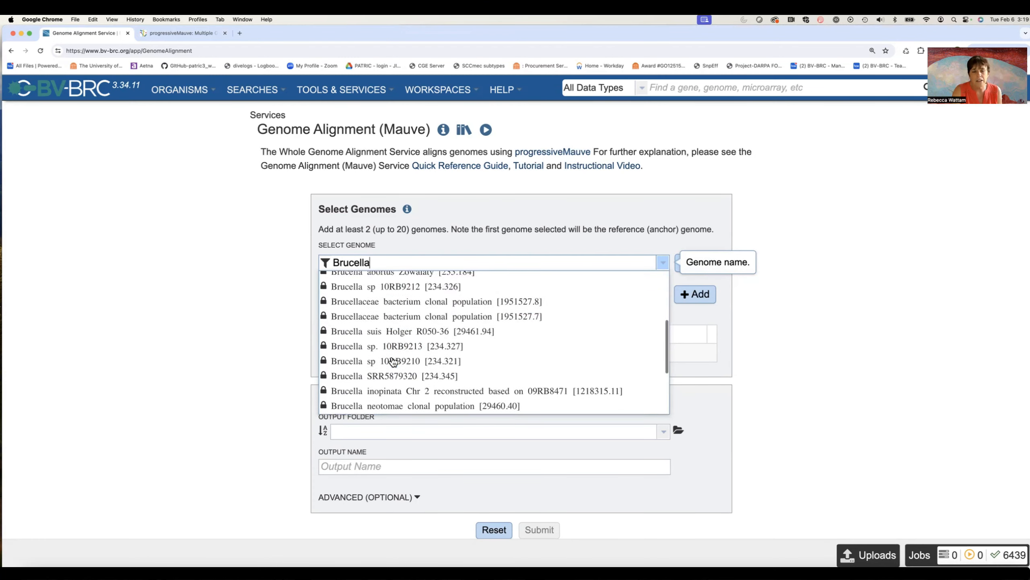
{"action": "scroll", "coordinate": [393, 361], "scroll_direction": "down", "scroll_amount": 5}
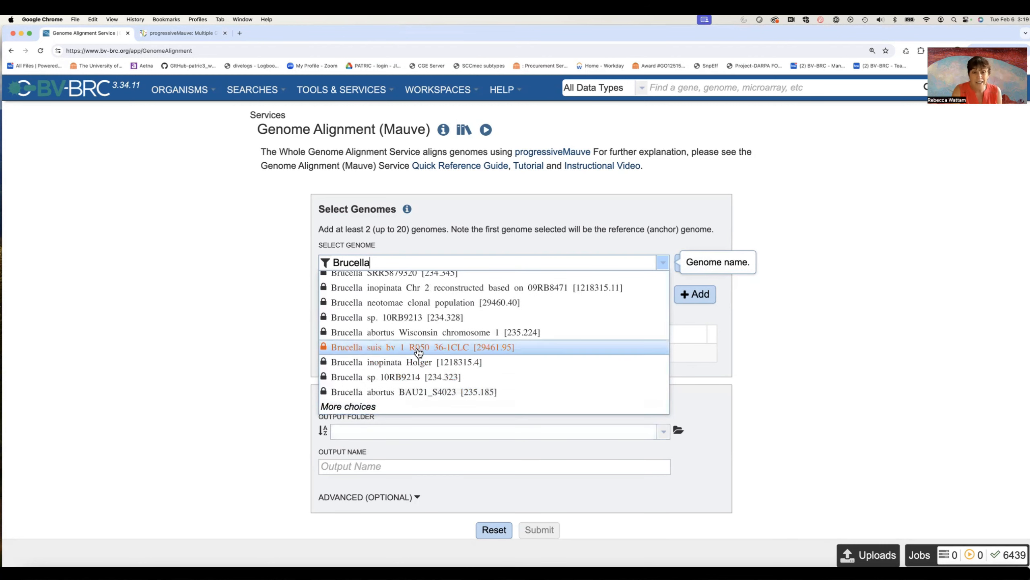
{"action": "scroll", "coordinate": [422, 351], "scroll_direction": "up", "scroll_amount": 5}
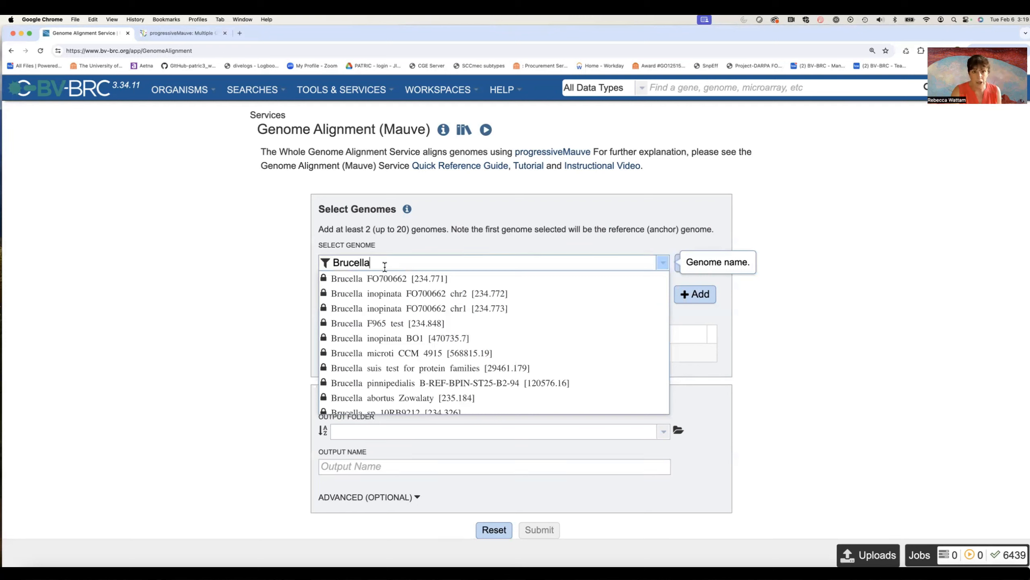
Step: Filter the genome search to public Reference and Representative genomes
{"action": "left_click", "coordinate": [326, 263]}
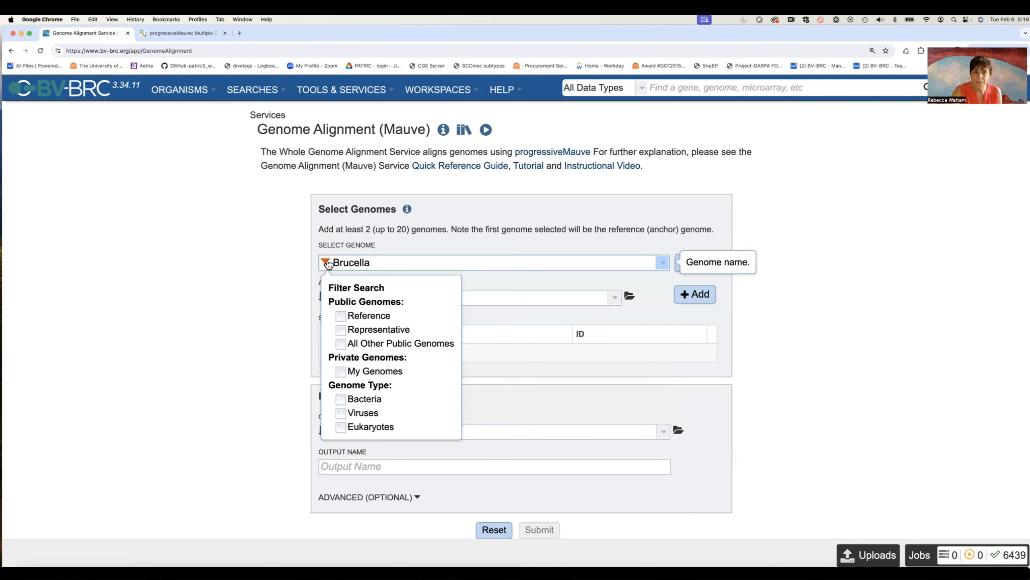
{"action": "scroll", "coordinate": [364, 307], "scroll_direction": "down", "scroll_amount": 1}
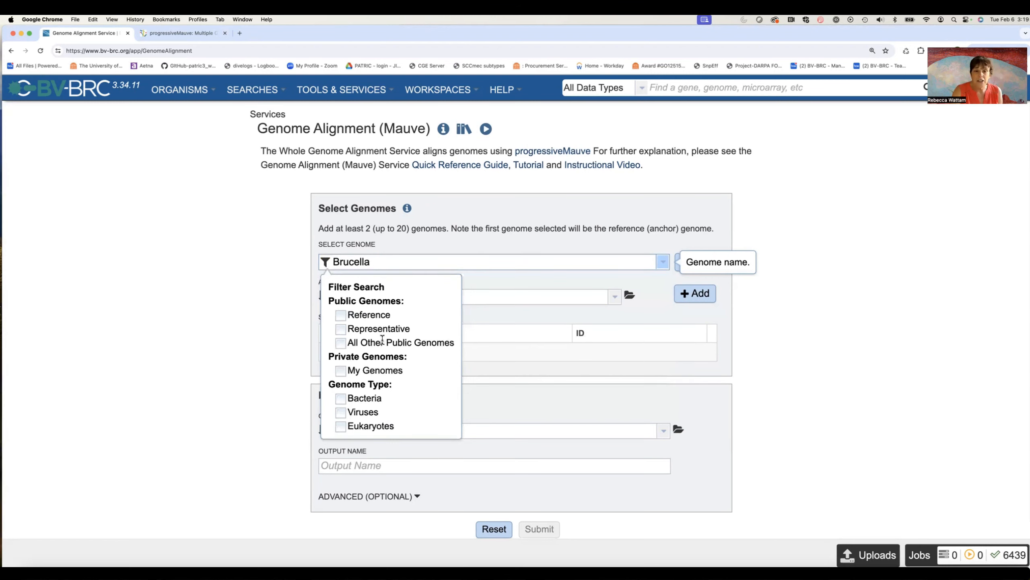
{"action": "left_click", "coordinate": [342, 315]}
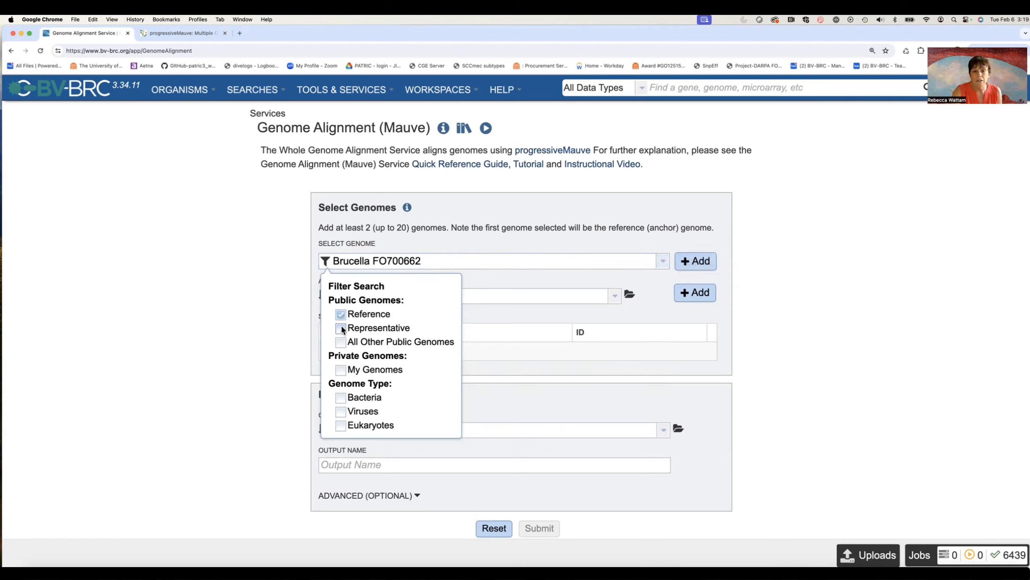
{"action": "left_click", "coordinate": [341, 328]}
Step: Search again for "Brucella" and add Brucella melitensis bv. 1 str. 16M as the first selected genome
{"action": "left_click", "coordinate": [425, 260]}
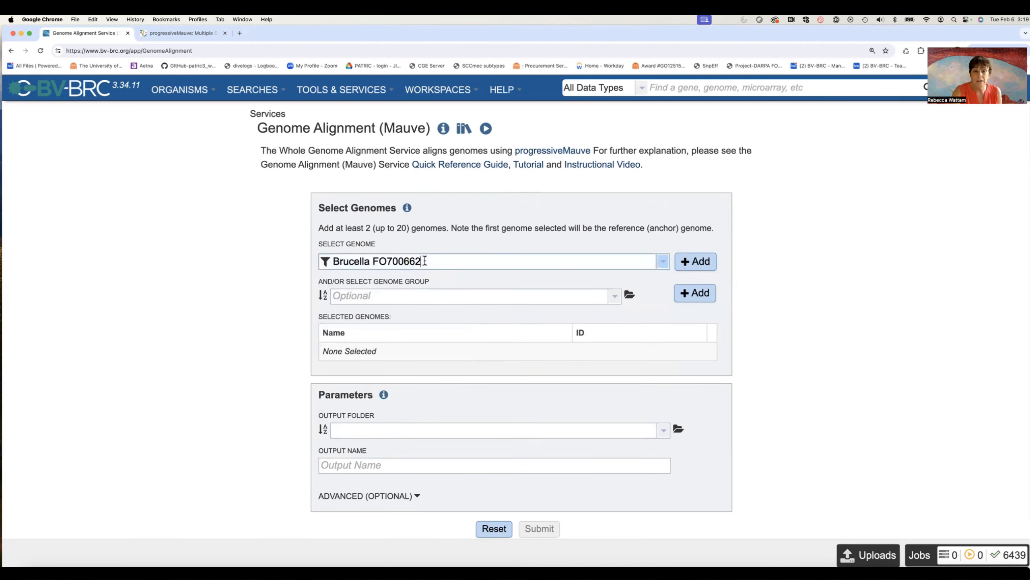
{"action": "key", "text": "BackSpace"}
{"action": "key", "text": "BackSpace"}
{"action": "key", "text": "BackSpace"}
{"action": "key", "text": "BackSpace"}
{"action": "key", "text": "BackSpace"}
{"action": "key", "text": "BackSpace"}
{"action": "key", "text": "BackSpace"}
{"action": "key", "text": "BackSpace"}
{"action": "key", "text": "BackSpace"}
{"action": "key", "text": "BackSpace"}
{"action": "key", "text": "BackSpace"}
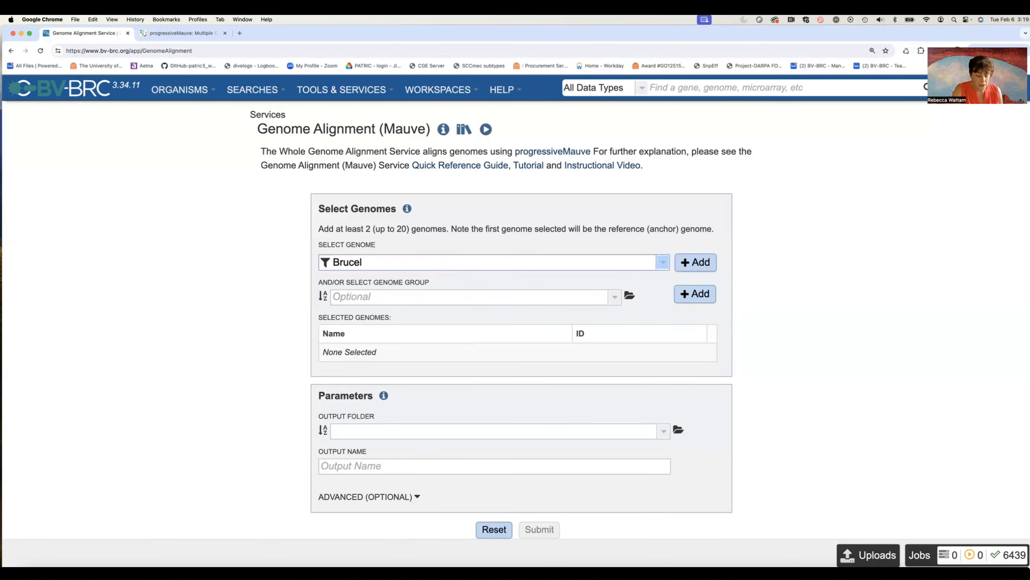
{"action": "type", "text": "la"}
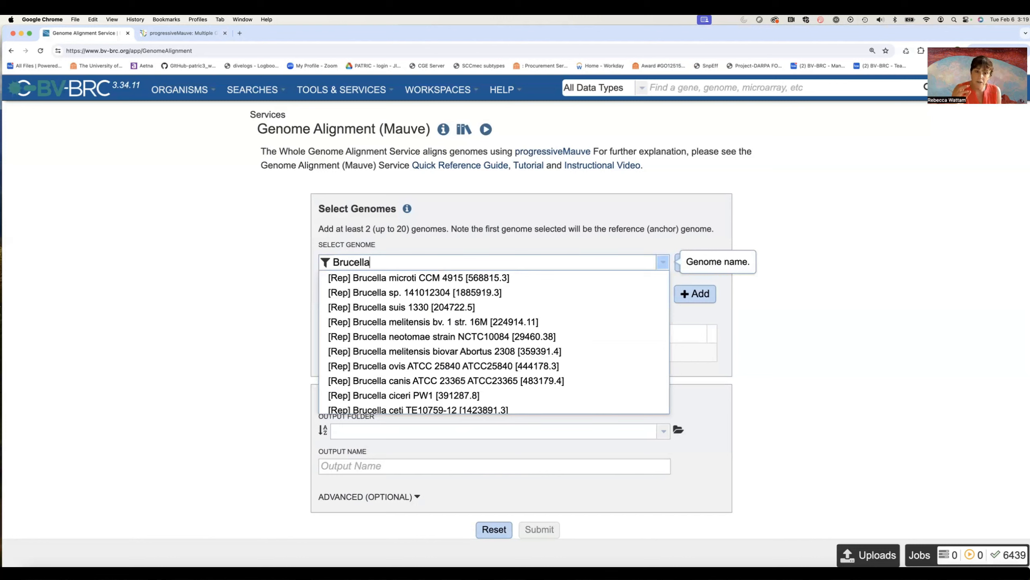
{"action": "left_click", "coordinate": [421, 323]}
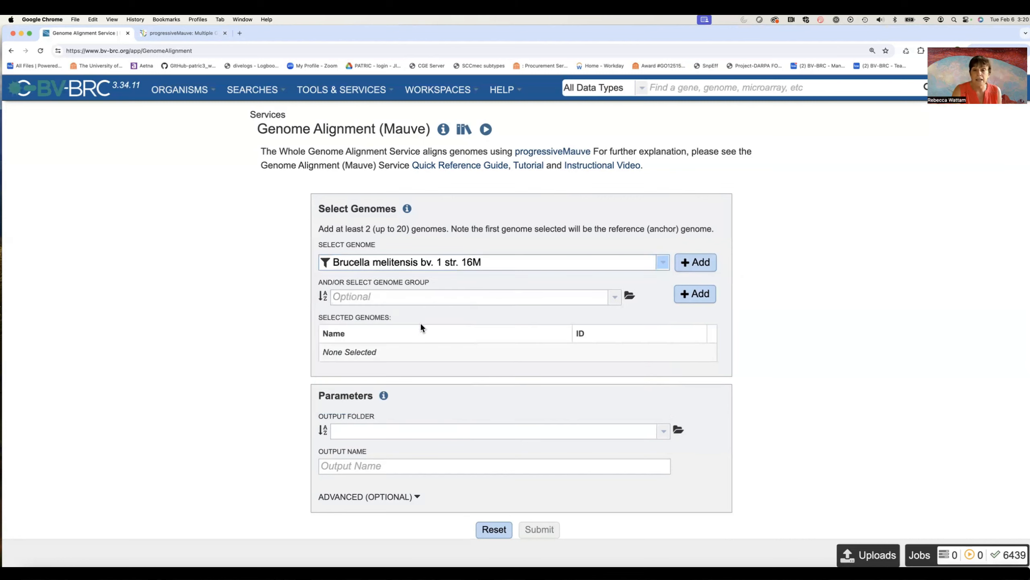
{"action": "left_click", "coordinate": [694, 263]}
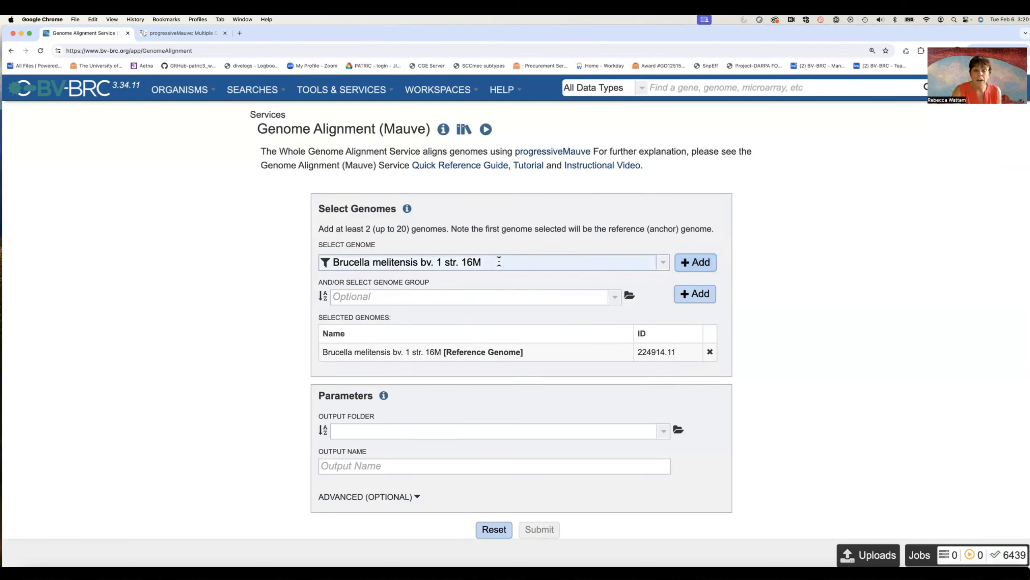
Step: Look up the added genome by its ID 224914.11 in the genome search and choose the matching entry
{"action": "left_click_drag", "start_coordinate": [499, 261], "coordinate": [333, 264]}
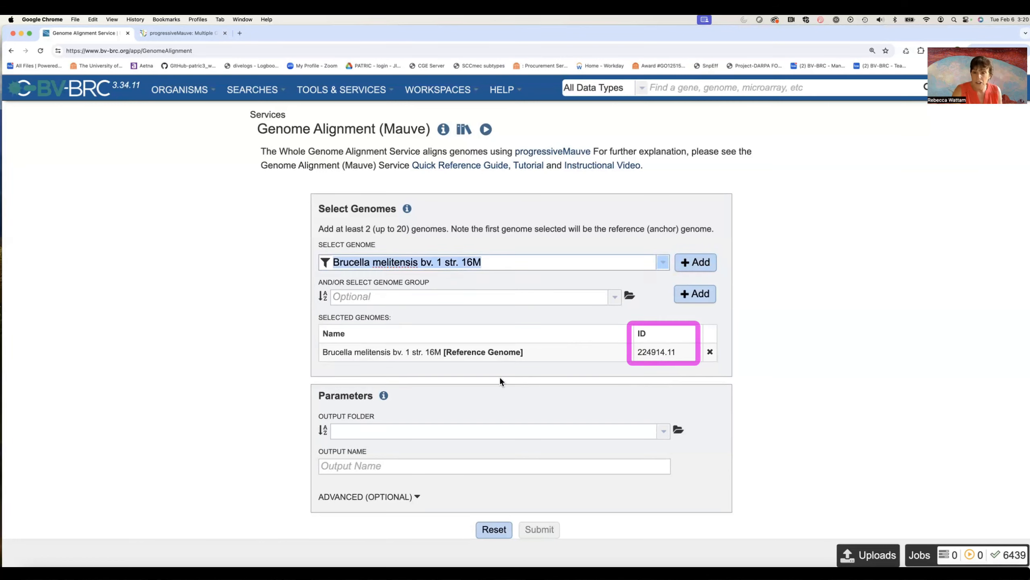
{"action": "left_click_drag", "start_coordinate": [681, 352], "coordinate": [636, 353]}
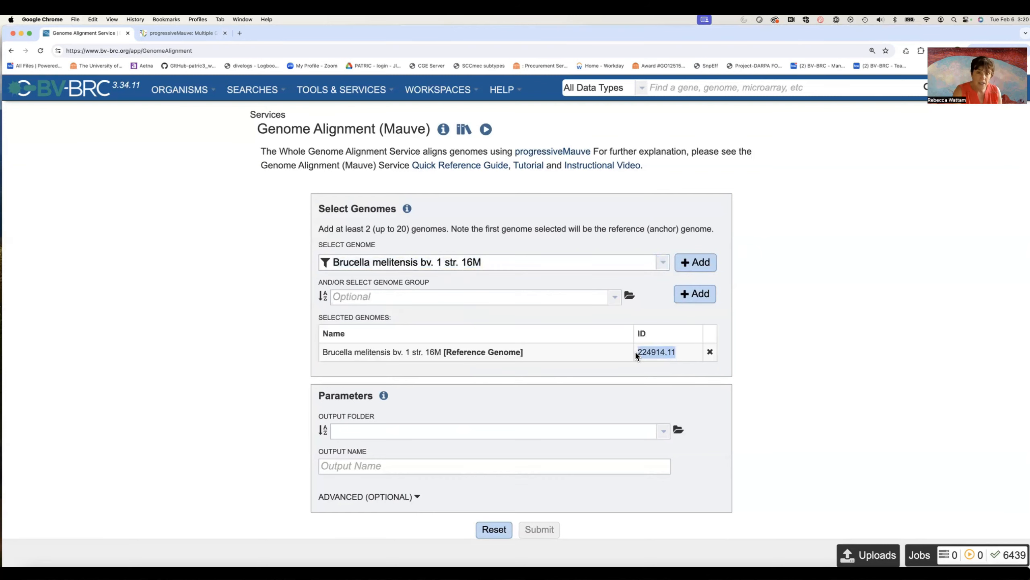
{"action": "type", "text": "224914.11"}
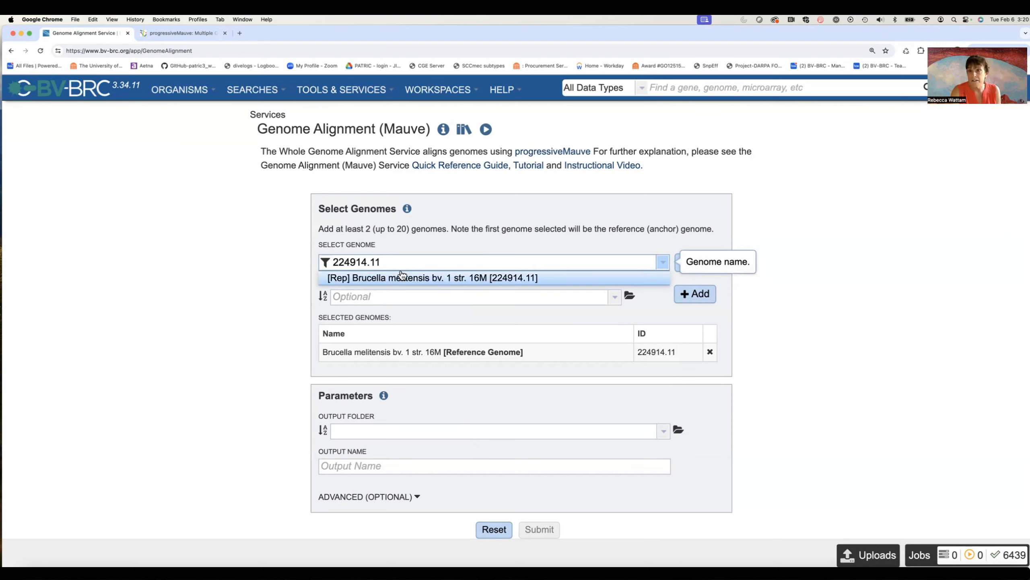
{"action": "double_click", "coordinate": [370, 261]}
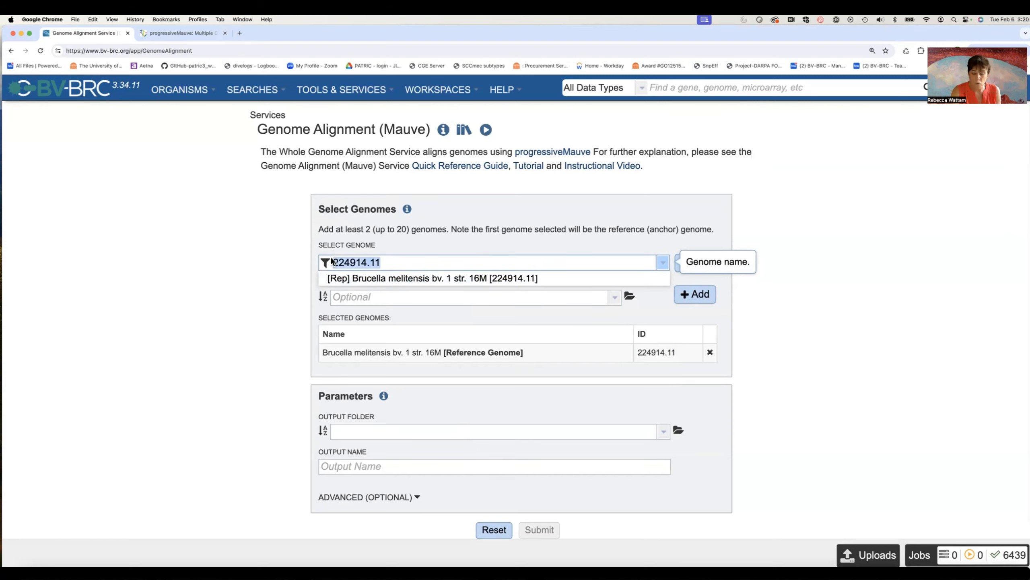
{"action": "key", "text": "BackSpace"}
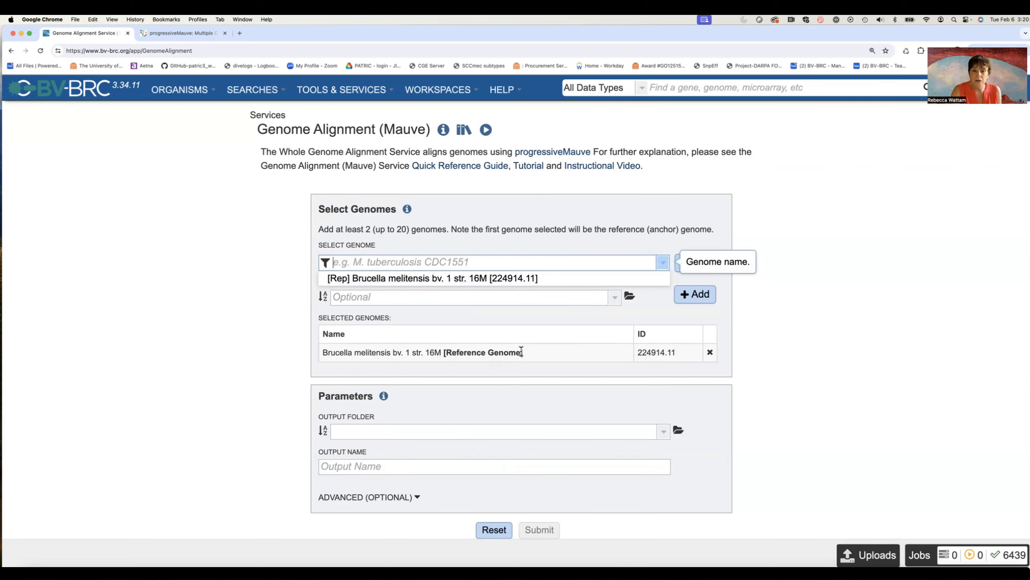
{"action": "left_click", "coordinate": [473, 278]}
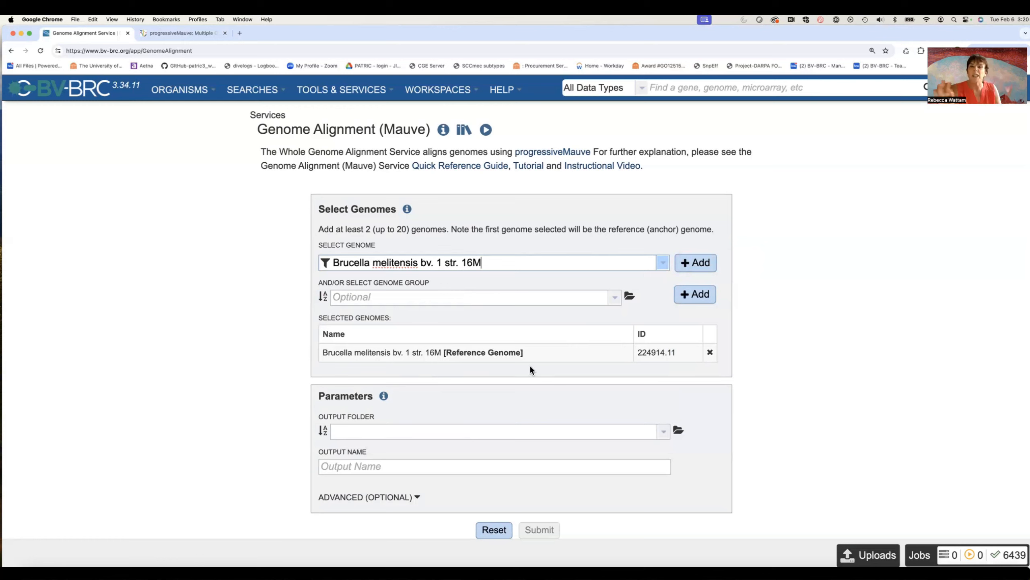
Step: Shorten the genome search to "Brucella" and add Brucella suis 1330 to the selected genomes
{"action": "left_click", "coordinate": [325, 261]}
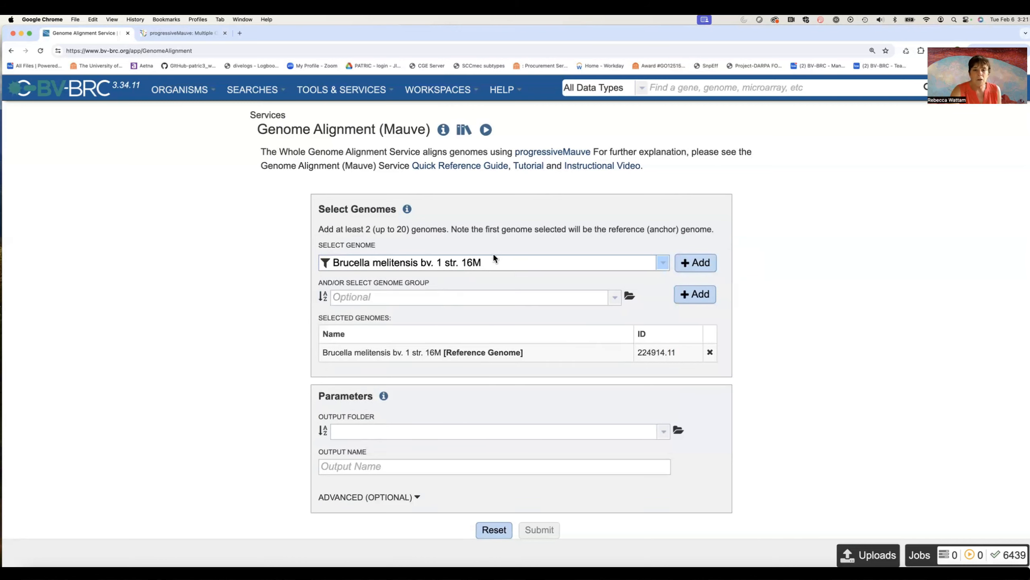
{"action": "left_click_drag", "start_coordinate": [490, 258], "coordinate": [373, 257]}
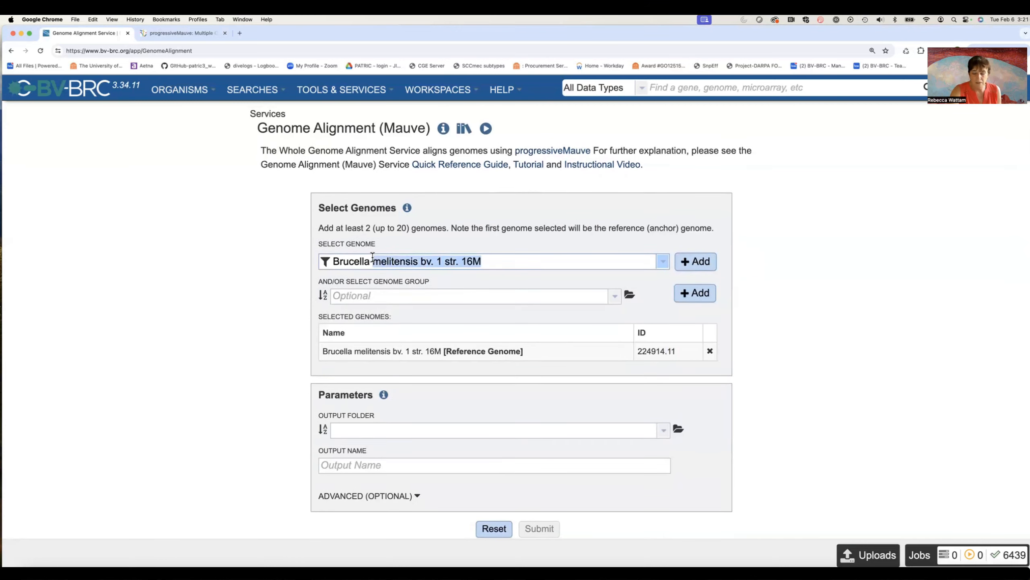
{"action": "key", "text": "BackSpace"}
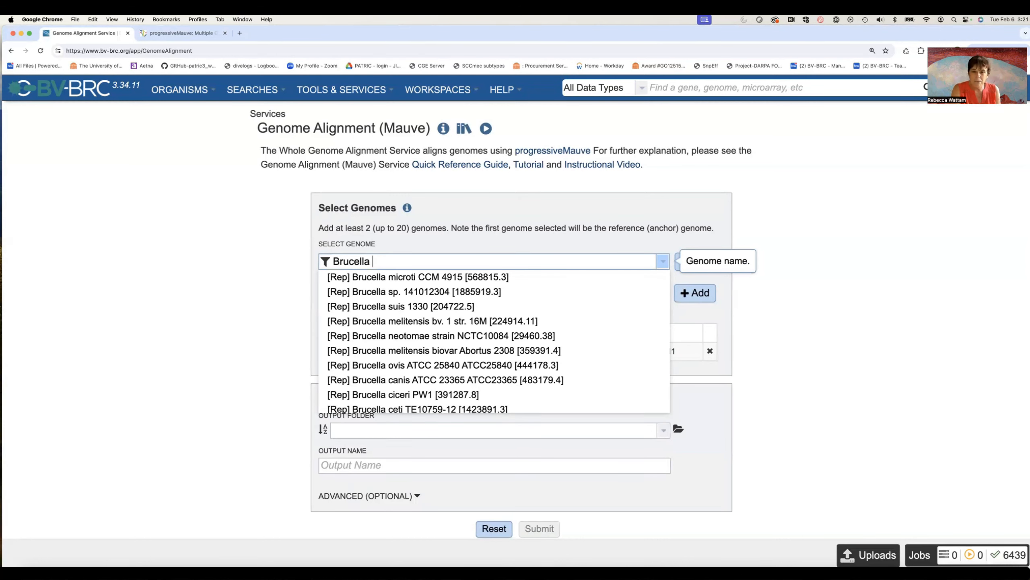
{"action": "left_click", "coordinate": [374, 306]}
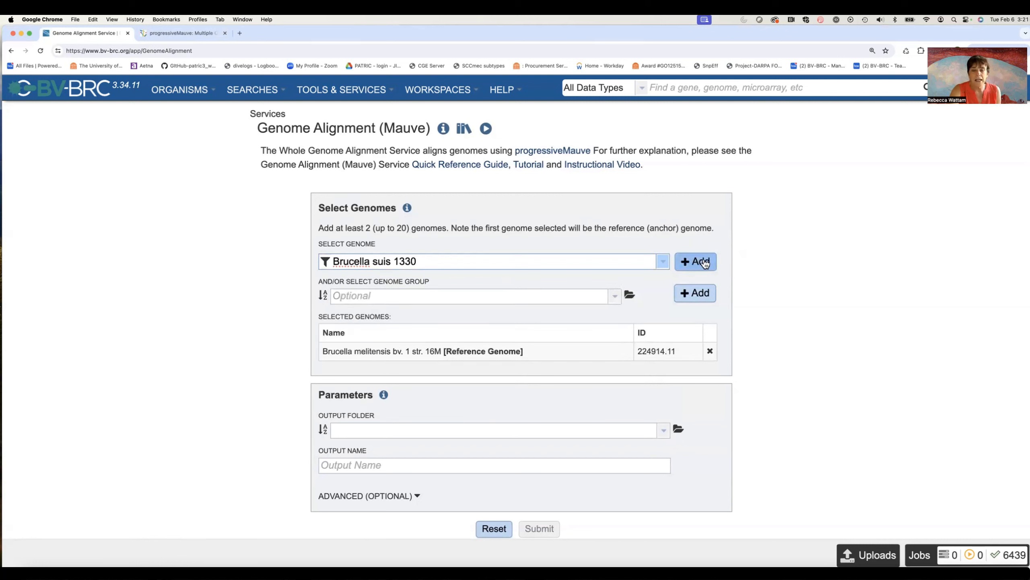
{"action": "left_click", "coordinate": [706, 263]}
Step: Reduce the genome search to "Brucella" and add Brucella melitensis biovar Abortus 2308 to the selected genomes
{"action": "left_click", "coordinate": [425, 261]}
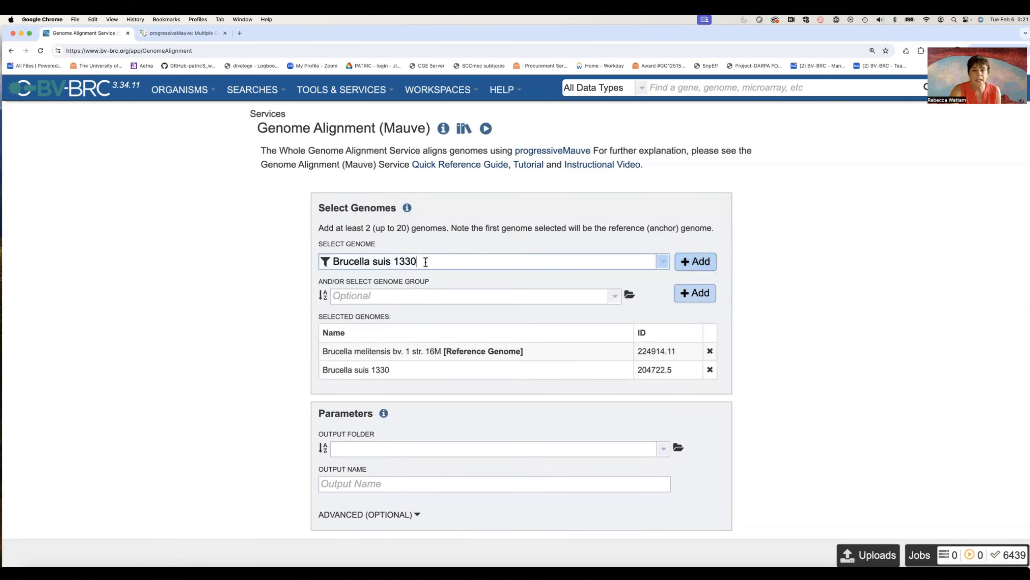
{"action": "left_click_drag", "start_coordinate": [426, 262], "coordinate": [370, 259]}
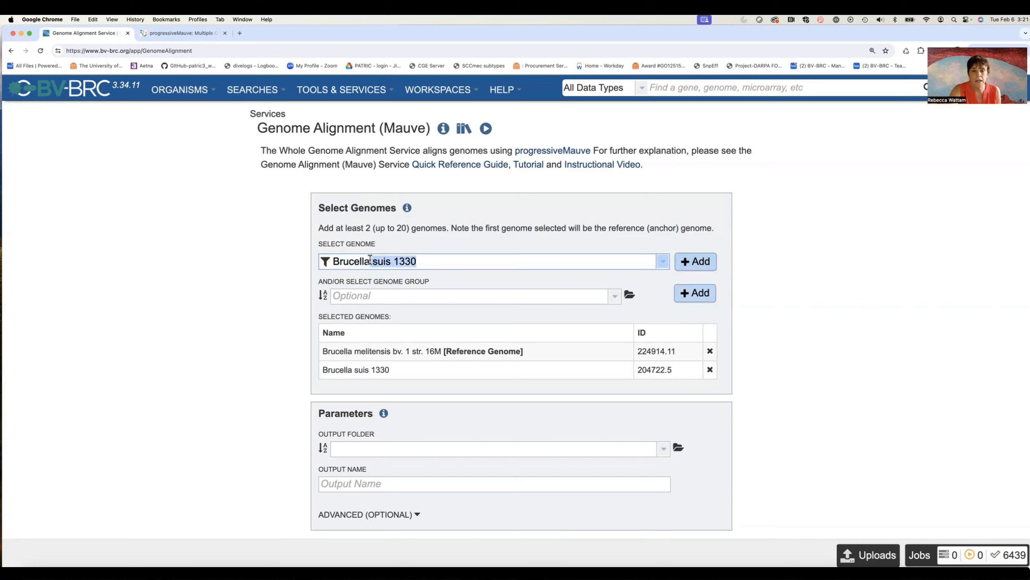
{"action": "key", "text": "BackSpace"}
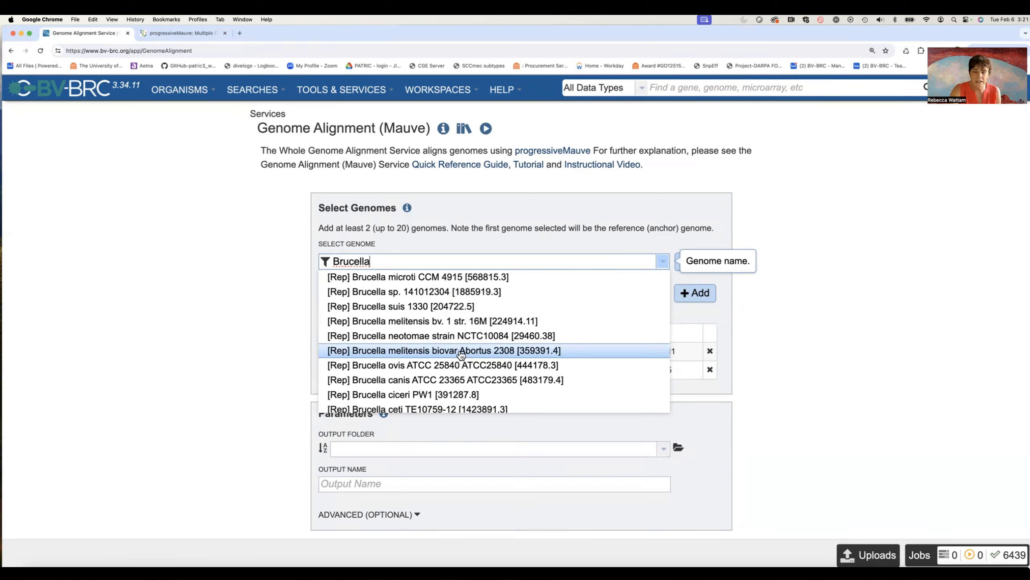
{"action": "left_click", "coordinate": [462, 354]}
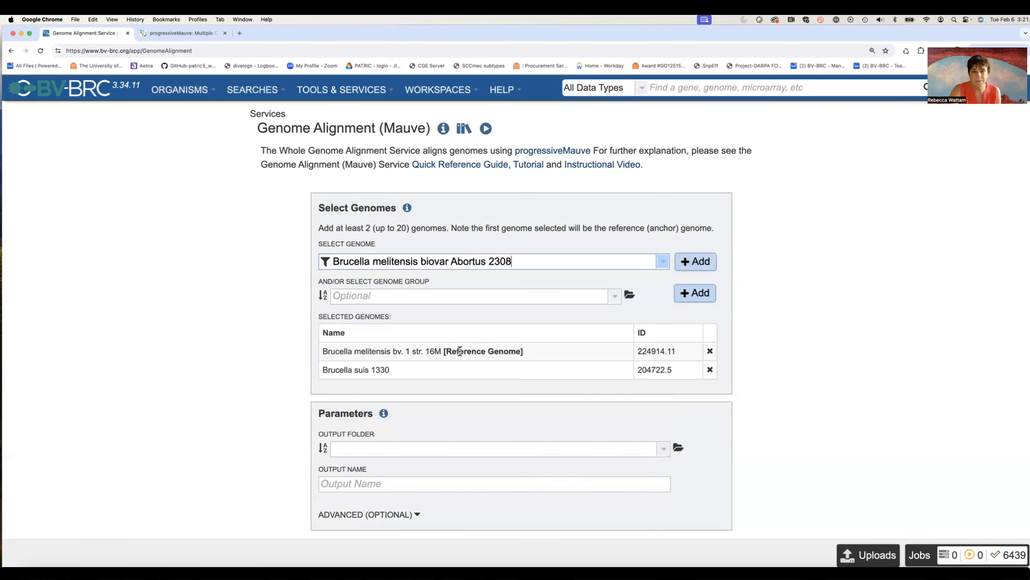
{"action": "left_click", "coordinate": [706, 266]}
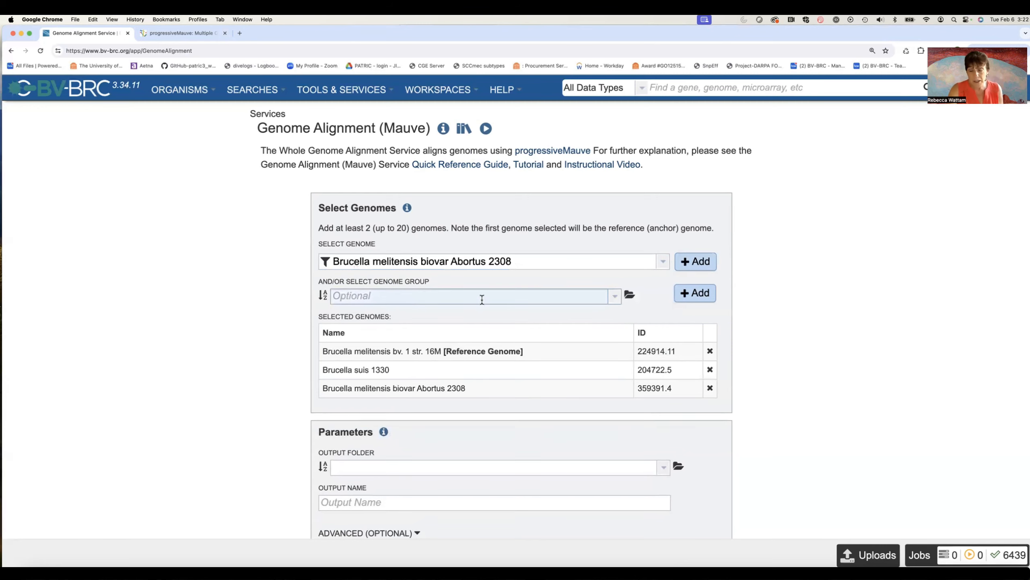
Step: Look through the available genome groups and close the list without choosing one
{"action": "left_click", "coordinate": [615, 297]}
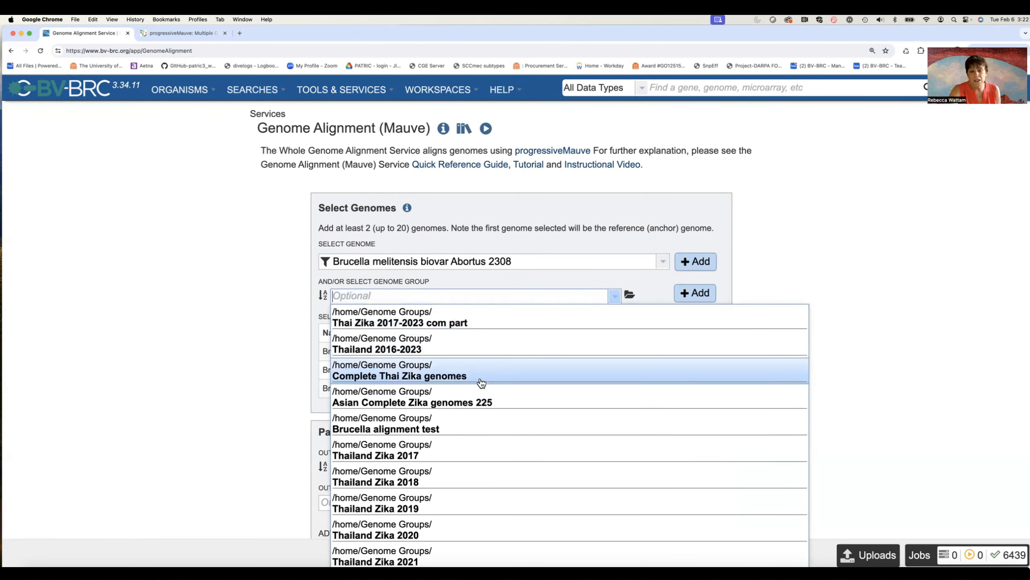
{"action": "scroll", "coordinate": [483, 386], "scroll_direction": "down", "scroll_amount": 5}
{"action": "scroll", "coordinate": [484, 388], "scroll_direction": "down", "scroll_amount": 4}
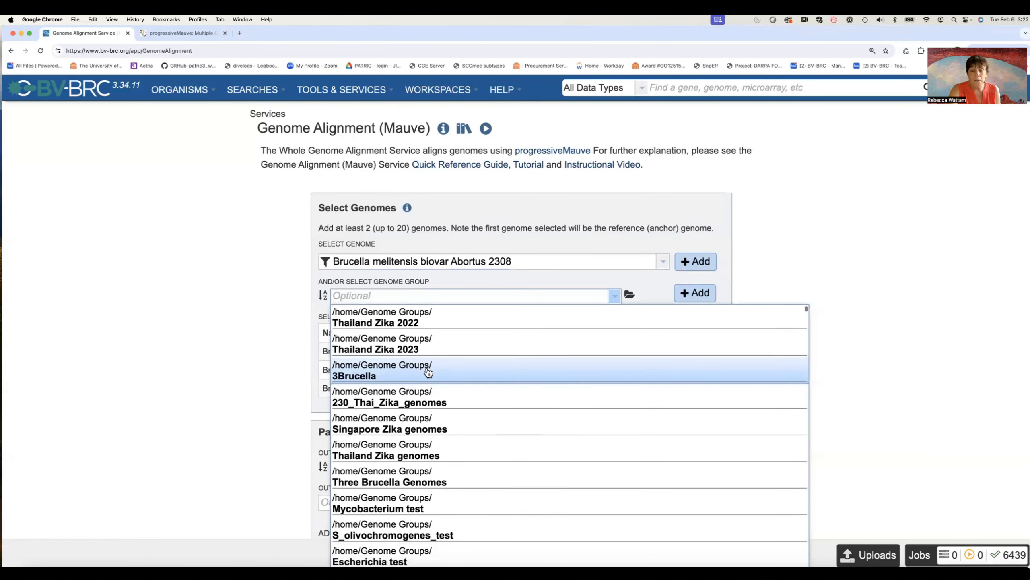
{"action": "scroll", "coordinate": [424, 371], "scroll_direction": "down", "scroll_amount": 1}
{"action": "left_click", "coordinate": [713, 273]}
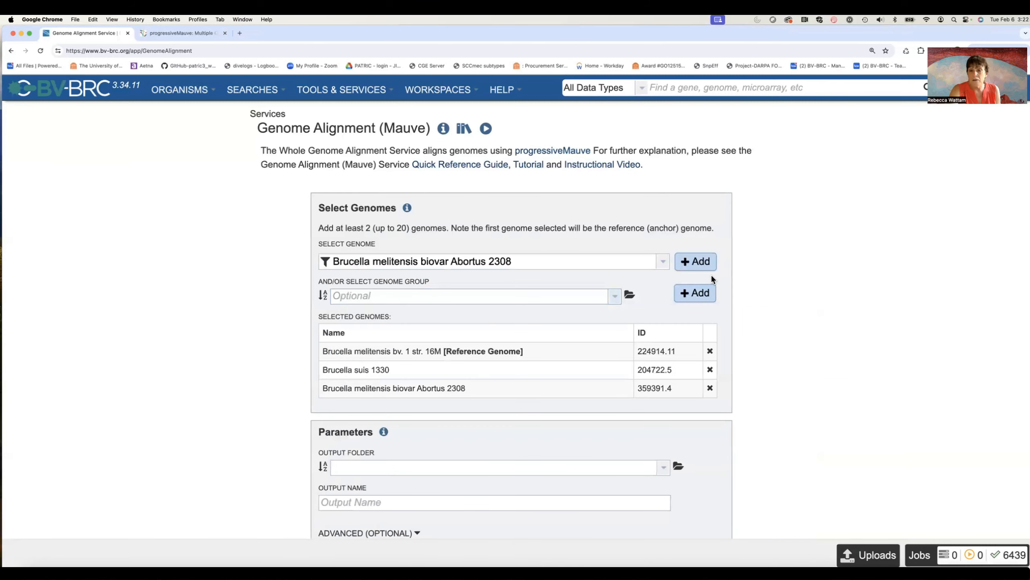
Step: Browse the workspace for a genome group, sort the folders by creation date with the newest first, and cancel the selection
{"action": "left_click", "coordinate": [629, 296]}
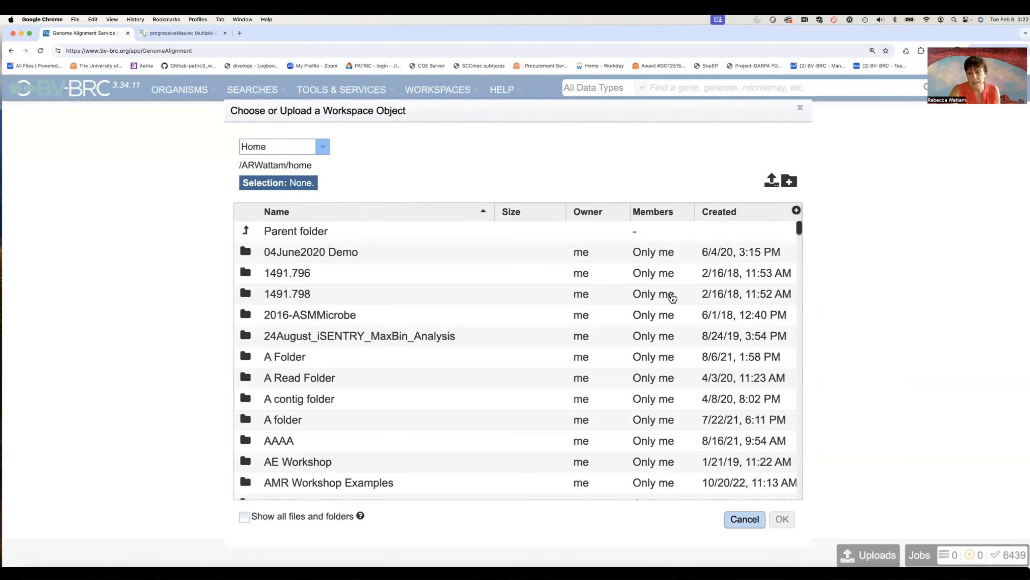
{"action": "left_click", "coordinate": [725, 219]}
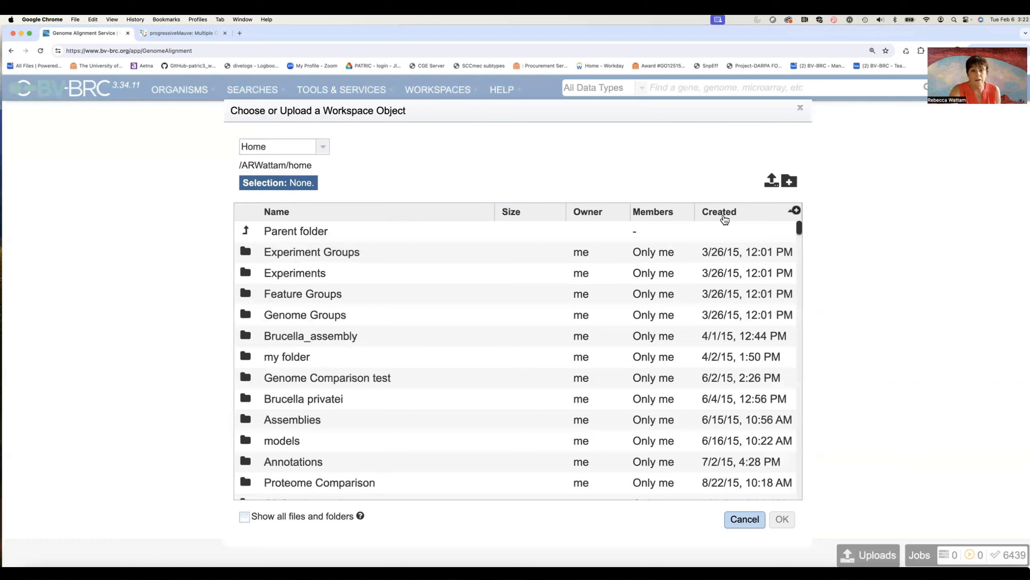
{"action": "left_click", "coordinate": [725, 217]}
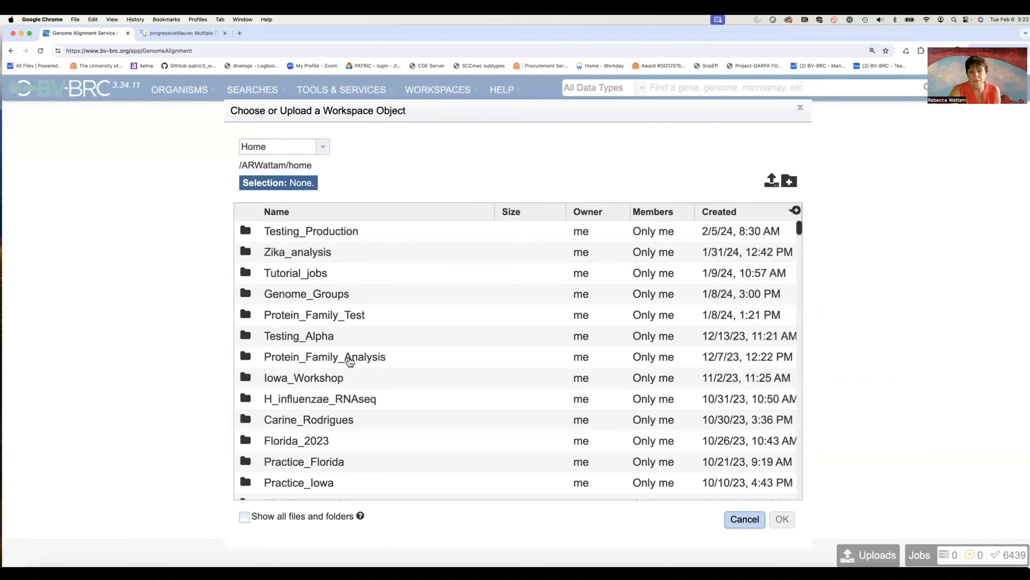
{"action": "left_click", "coordinate": [753, 521]}
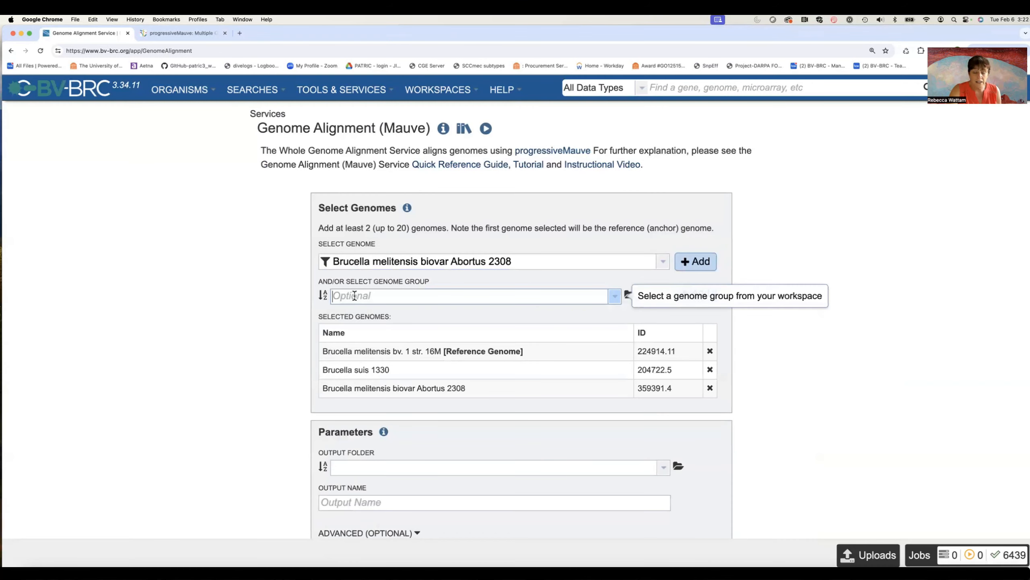
Step: Choose the genome group 3Brucella and add its genomes to the selected genomes
{"action": "type", "text": "3Brucella"}
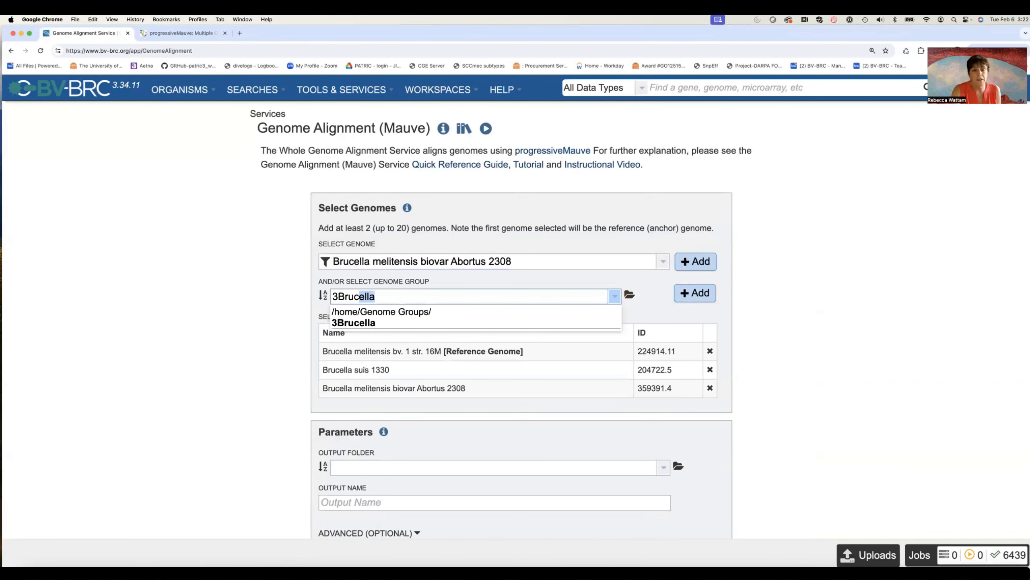
{"action": "left_click", "coordinate": [361, 324]}
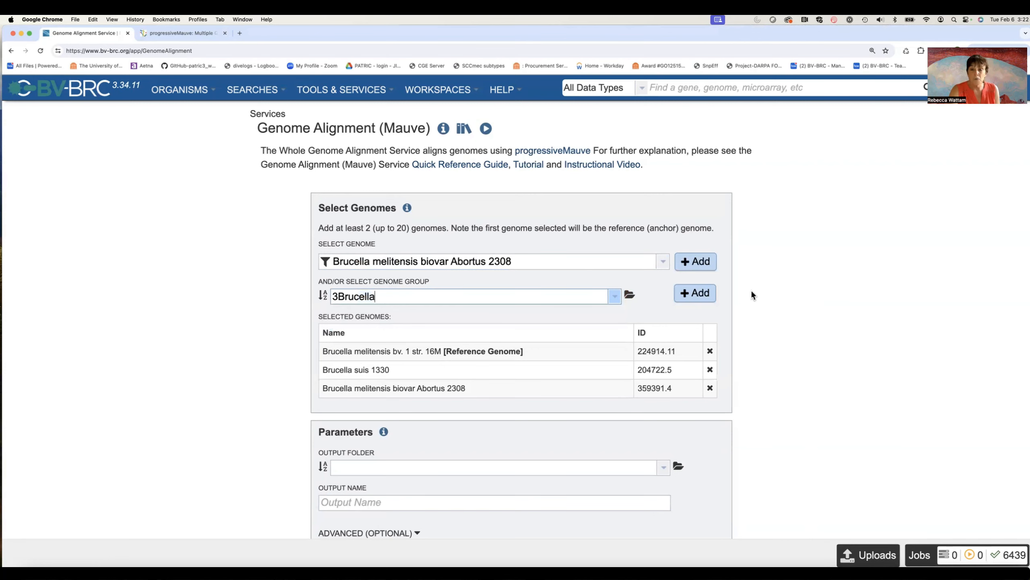
{"action": "left_click", "coordinate": [697, 298]}
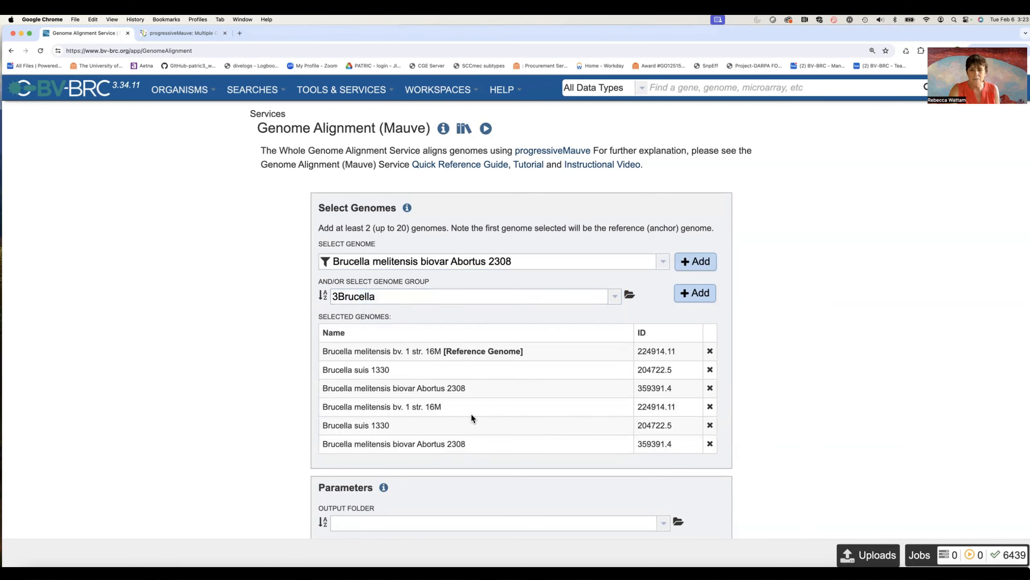
Step: Remove the duplicate entries of Brucella melitensis bv. 1 str. 16M, Brucella suis 1330 and Brucella melitensis biovar Abortus 2308 from the selected genomes
{"action": "left_click", "coordinate": [710, 407]}
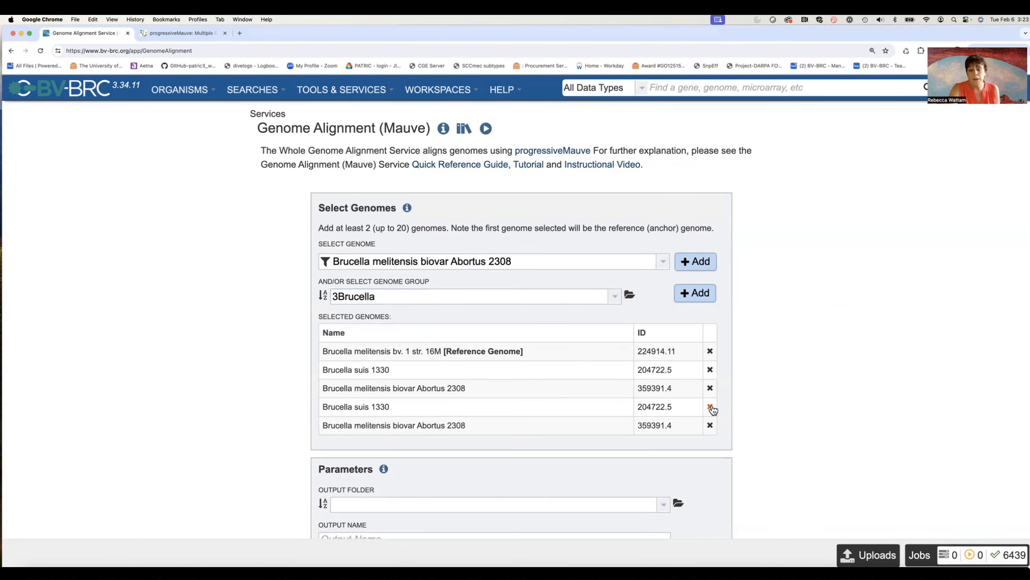
{"action": "left_click", "coordinate": [710, 407]}
{"action": "left_click", "coordinate": [710, 407]}
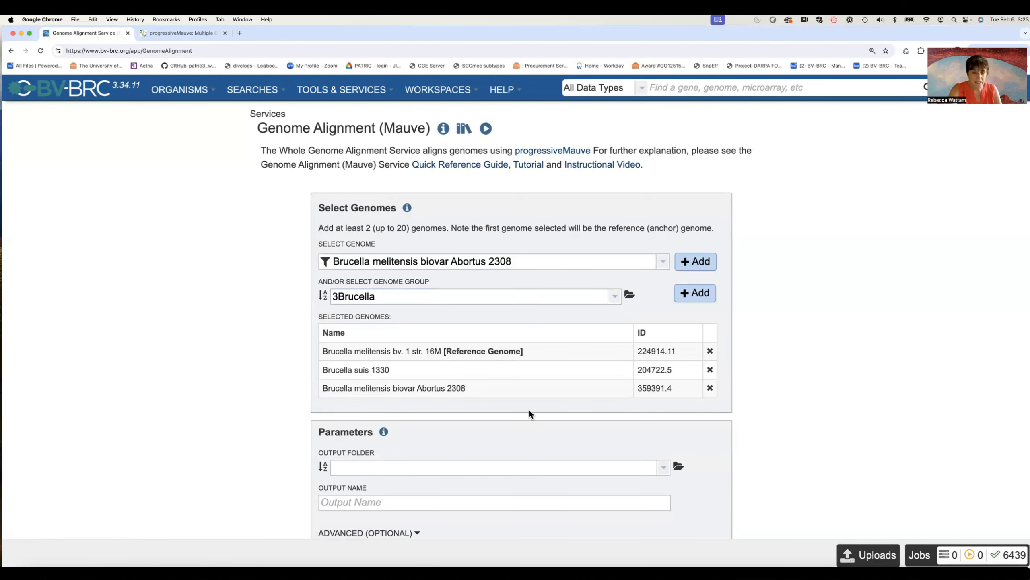
Step: Try the existing folder Brucella_test_parameters as the output folder and clear the choice again
{"action": "scroll", "coordinate": [590, 411], "scroll_direction": "down", "scroll_amount": 3}
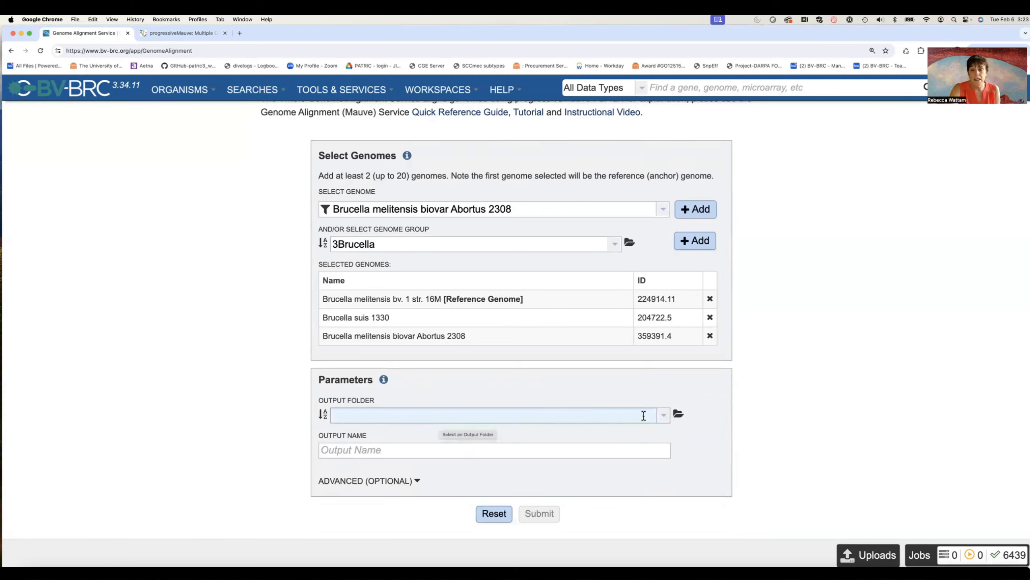
{"action": "left_click", "coordinate": [664, 418]}
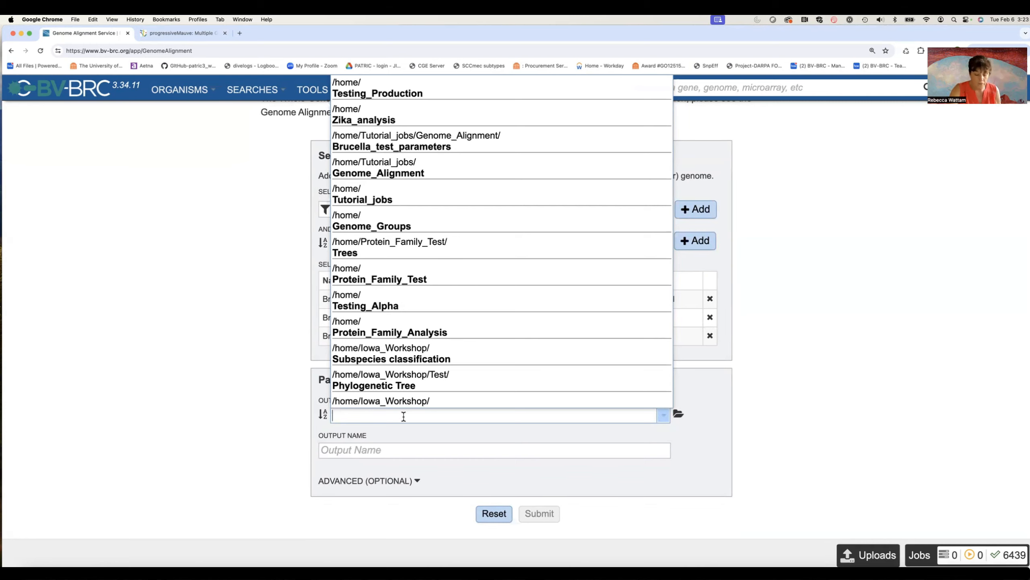
{"action": "type", "text": "Brucella_test_parameters"}
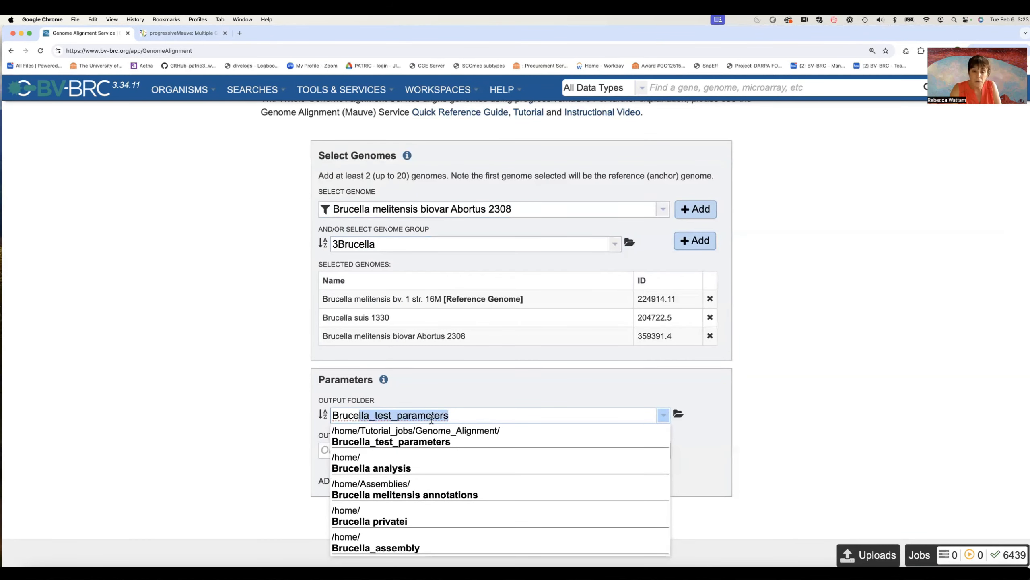
{"action": "key", "text": "Return"}
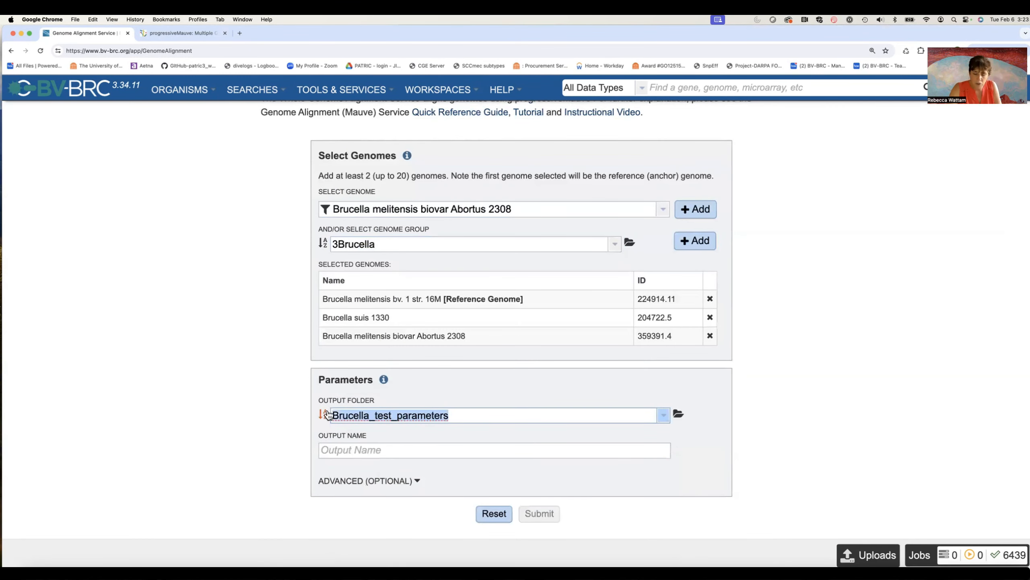
{"action": "key", "text": "BackSpace"}
{"action": "left_click", "coordinate": [827, 465]}
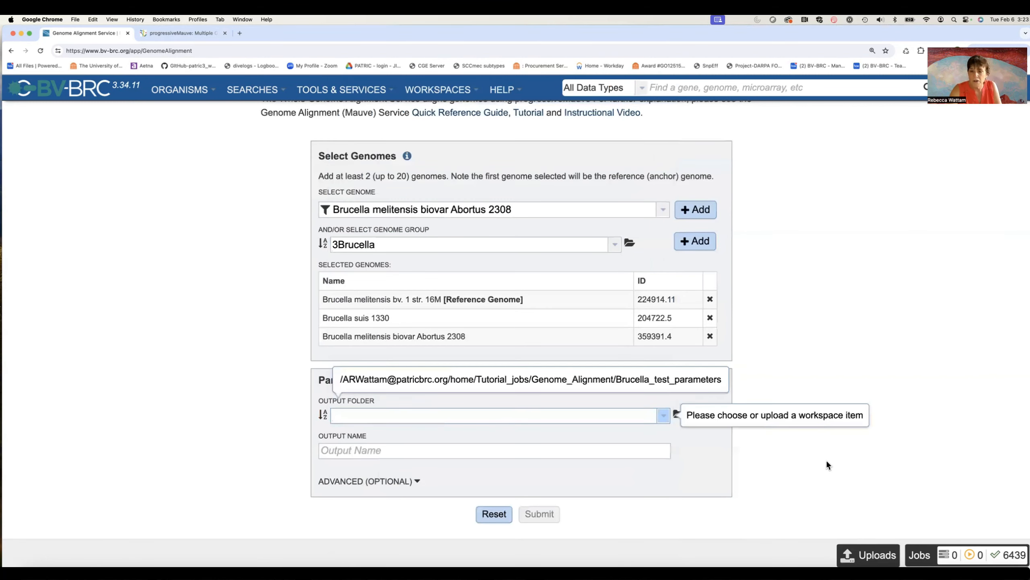
{"action": "left_click", "coordinate": [707, 449]}
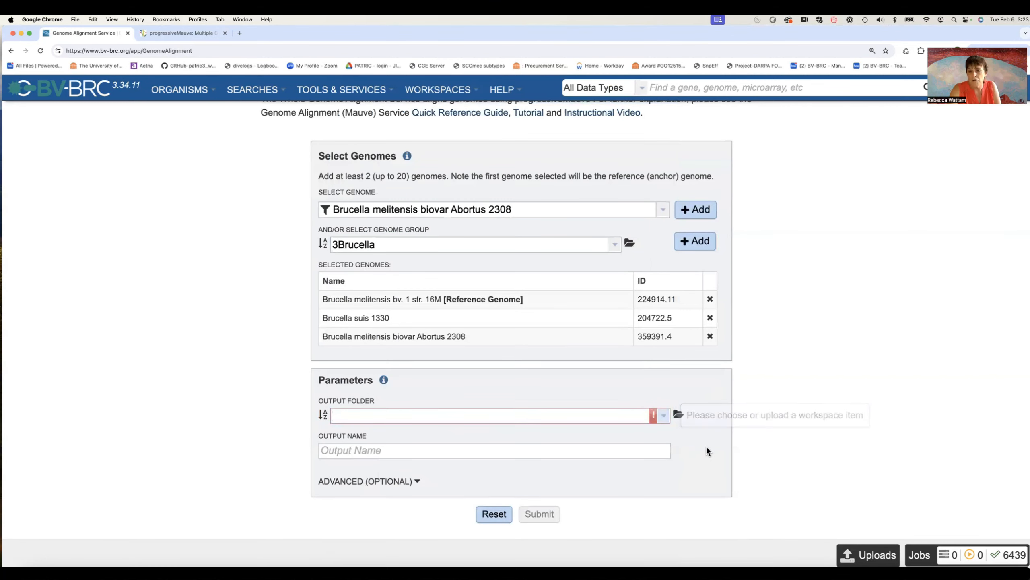
Step: Browse the workspace for an output folder and create a new folder named Brucella_Alignment in home
{"action": "left_click", "coordinate": [678, 417]}
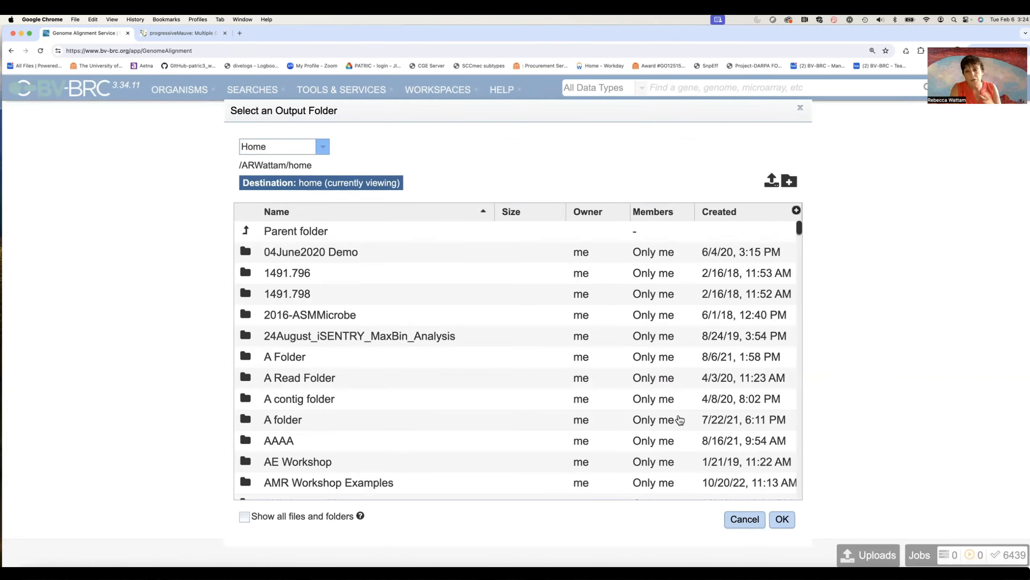
{"action": "left_click", "coordinate": [790, 183]}
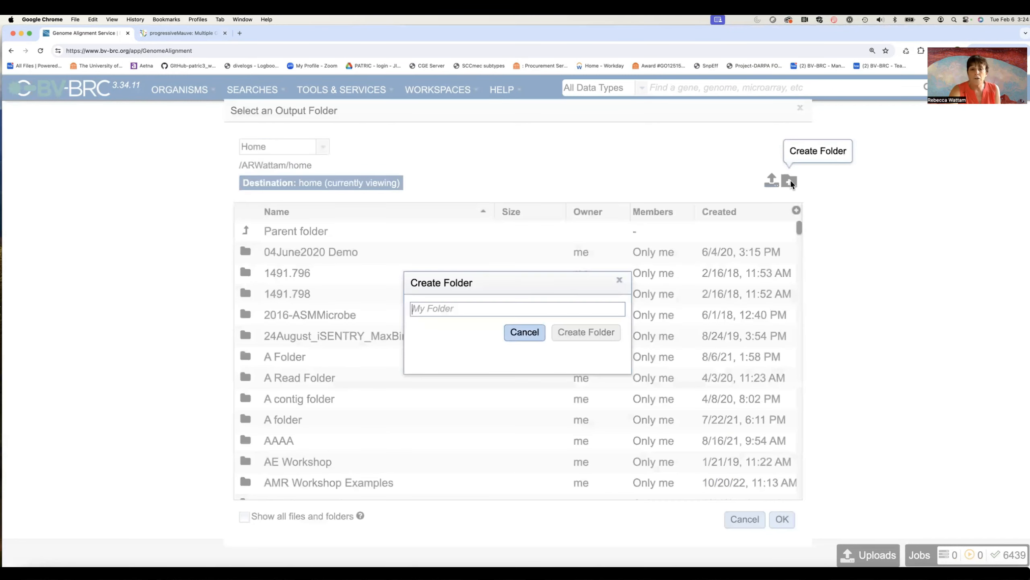
{"action": "type", "text": "Br"}
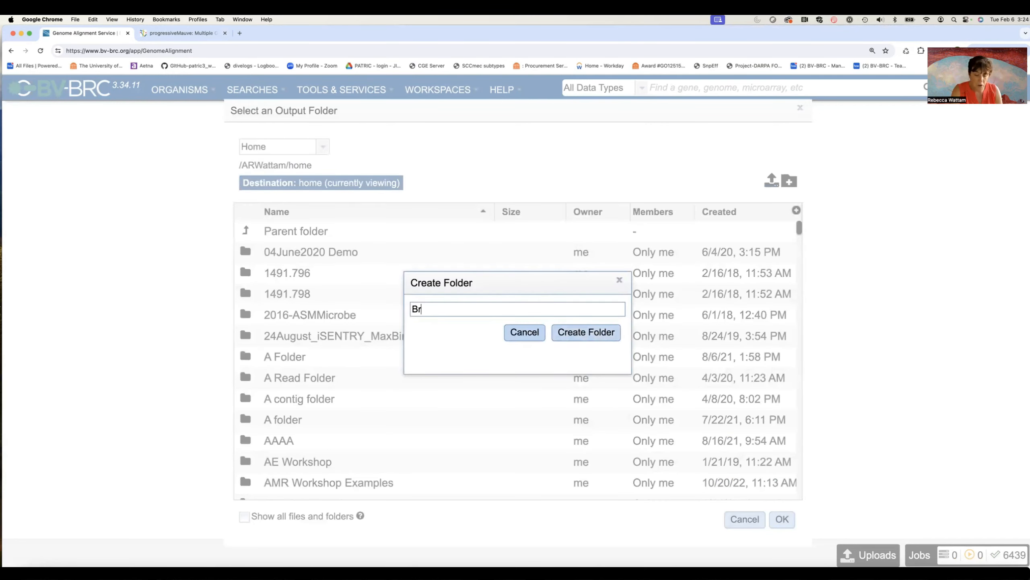
{"action": "type", "text": "ucella_Alignment"}
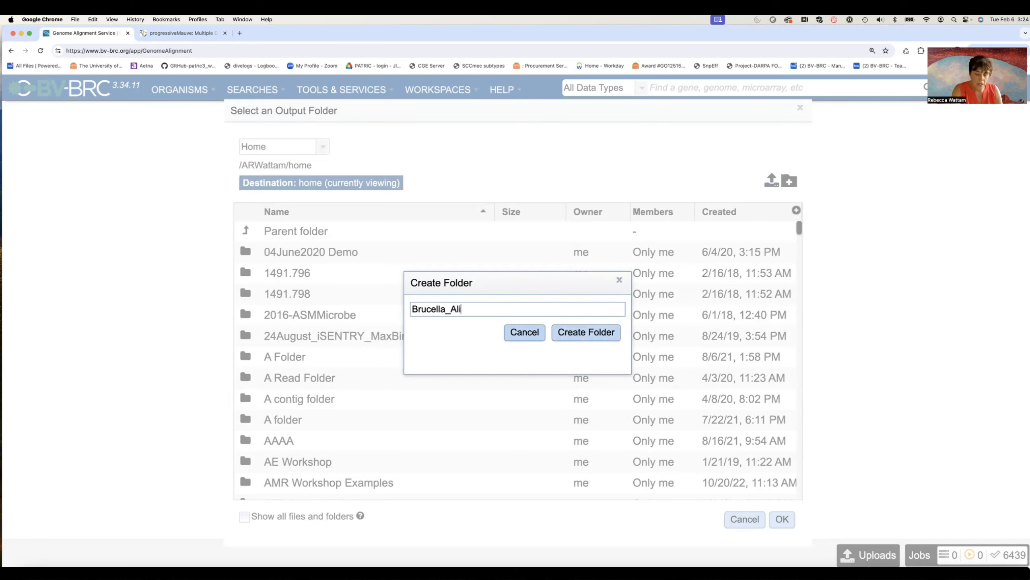
{"action": "left_click", "coordinate": [595, 338]}
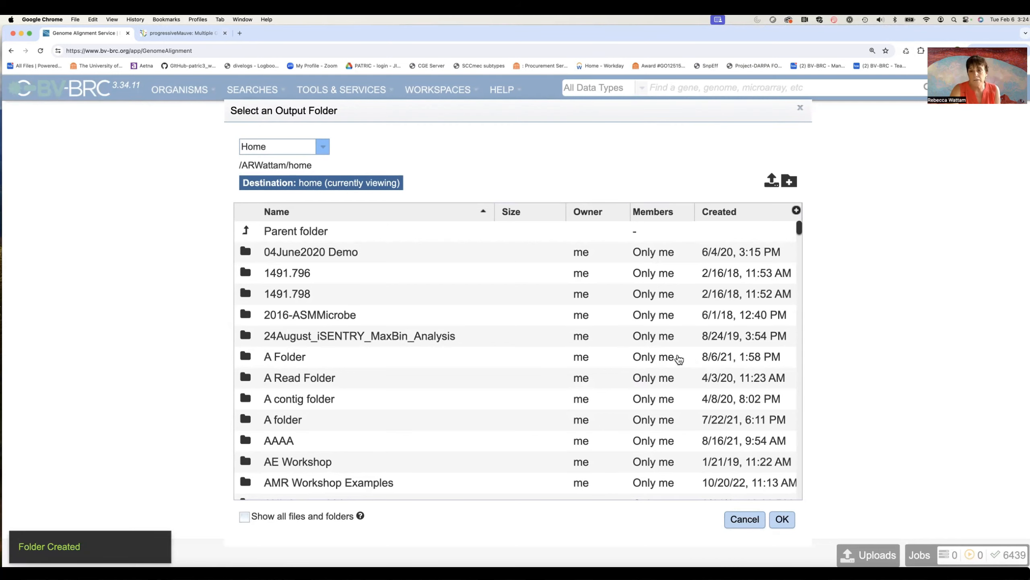
Step: Sort the workspace folders by creation date with the newest first and choose Brucella_Alignment as the output folder
{"action": "scroll", "coordinate": [662, 357], "scroll_direction": "down", "scroll_amount": 2}
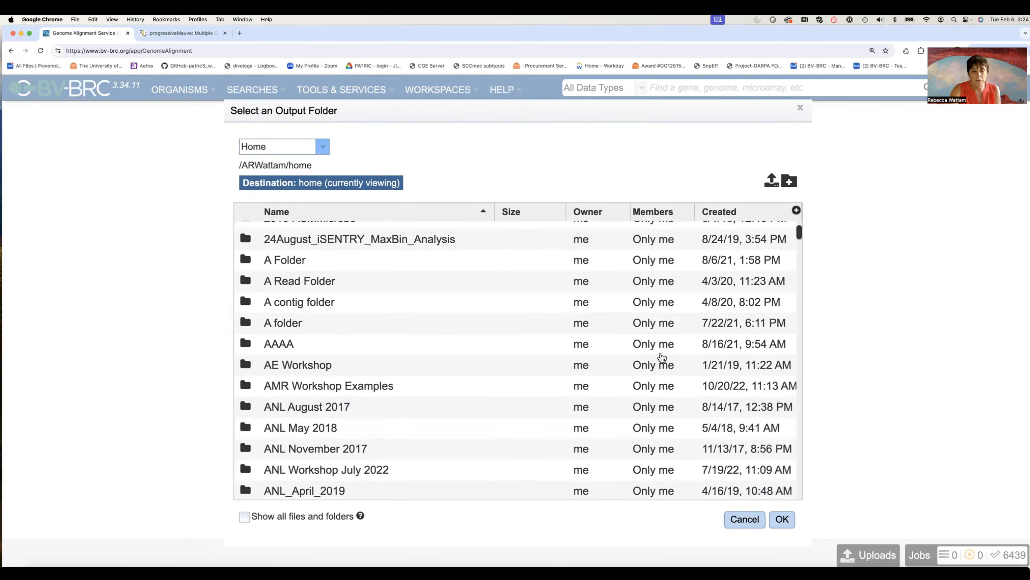
{"action": "scroll", "coordinate": [662, 357], "scroll_direction": "down", "scroll_amount": 3}
{"action": "scroll", "coordinate": [662, 357], "scroll_direction": "down", "scroll_amount": 6}
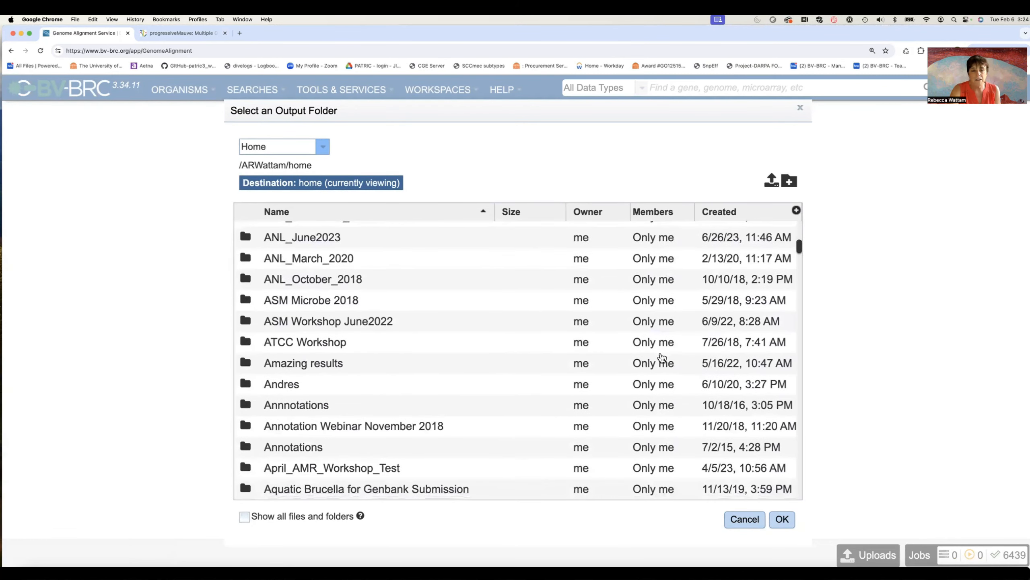
{"action": "scroll", "coordinate": [662, 357], "scroll_direction": "up", "scroll_amount": 10}
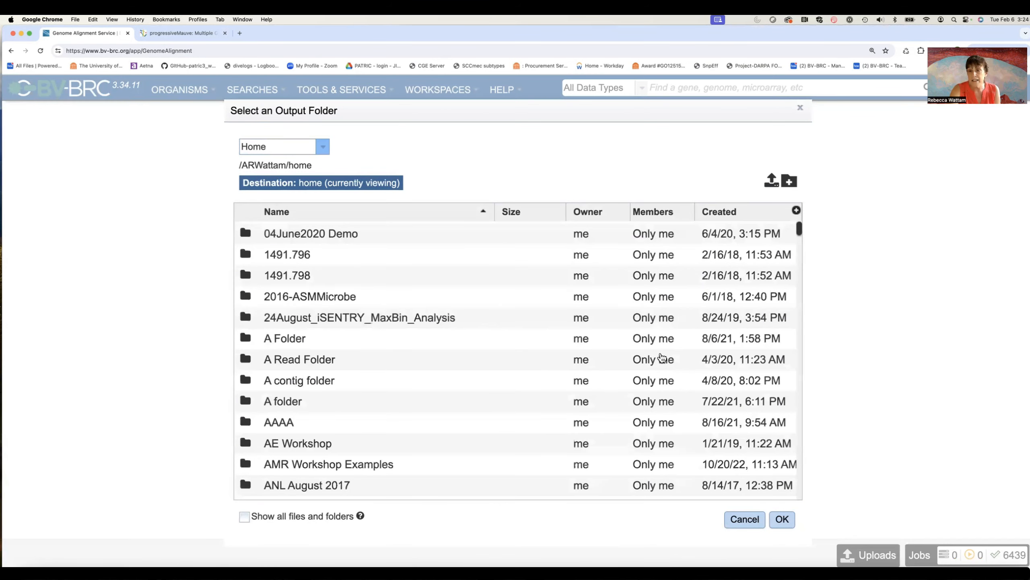
{"action": "scroll", "coordinate": [772, 315], "scroll_direction": "up", "scroll_amount": 1}
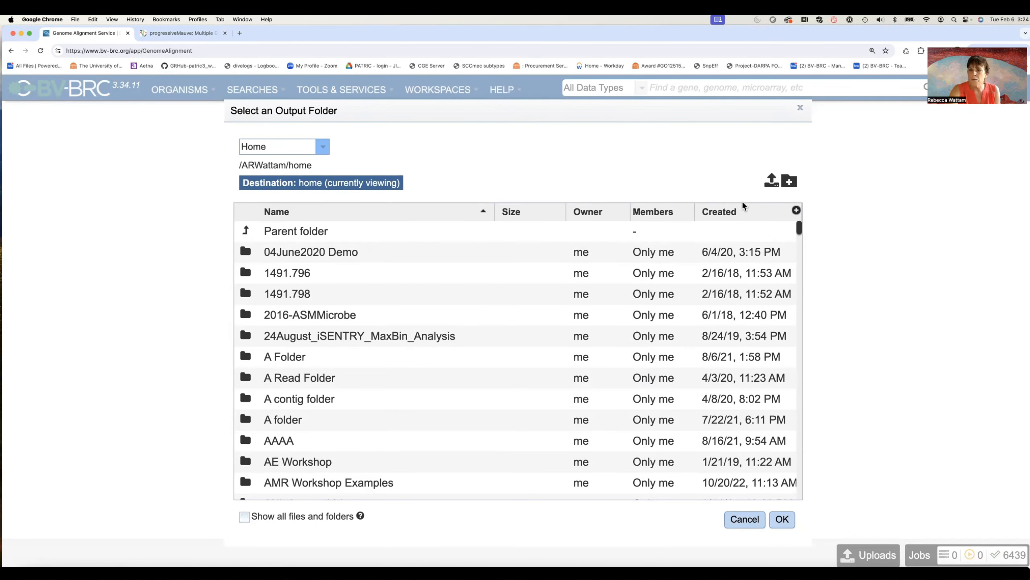
{"action": "left_click", "coordinate": [736, 215]}
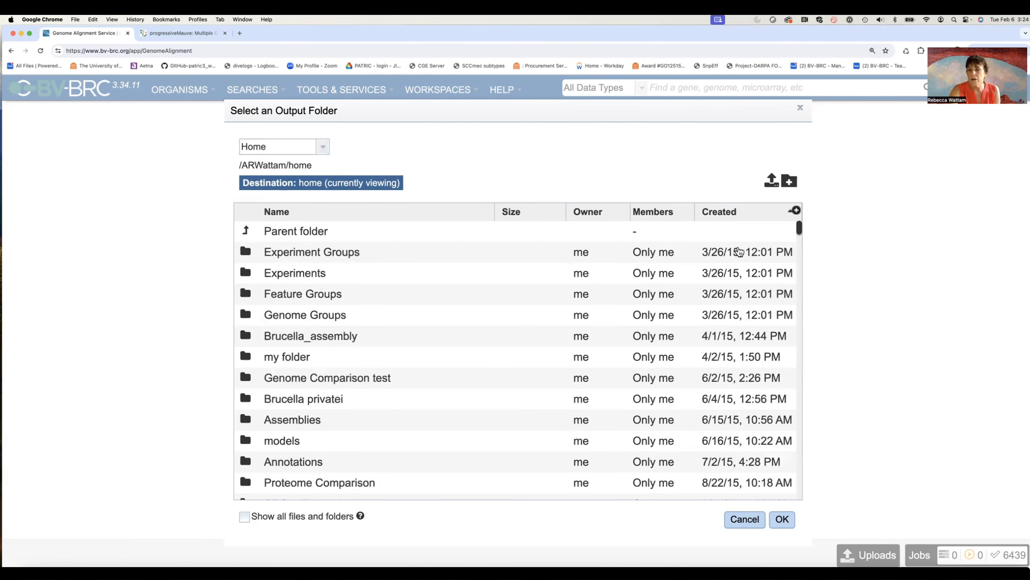
{"action": "left_click", "coordinate": [724, 213]}
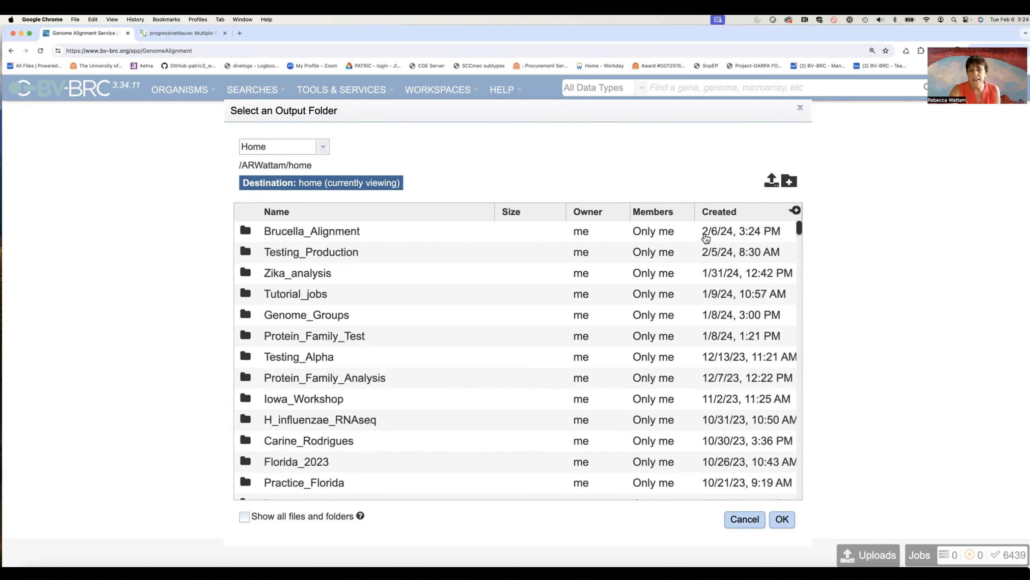
{"action": "left_click", "coordinate": [346, 234]}
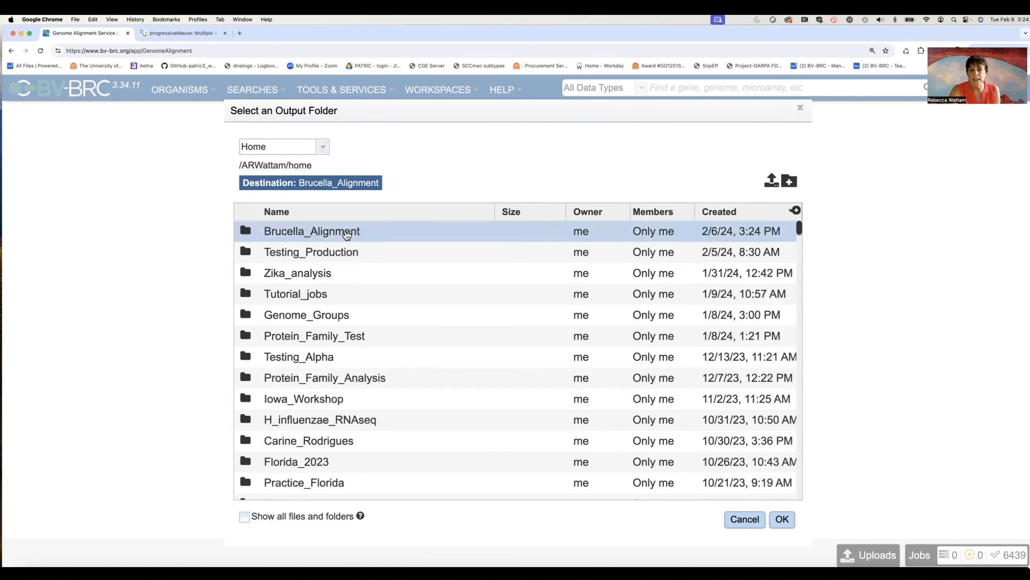
{"action": "left_click", "coordinate": [782, 520]}
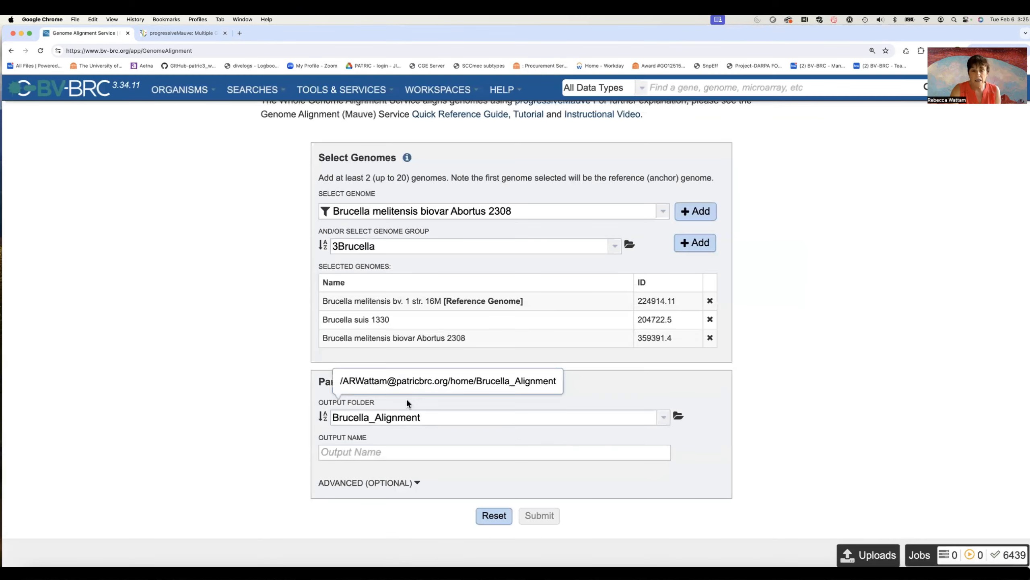
Step: Set the job's output name to "Brucella melitensis suis abortus"
{"action": "left_click", "coordinate": [337, 455]}
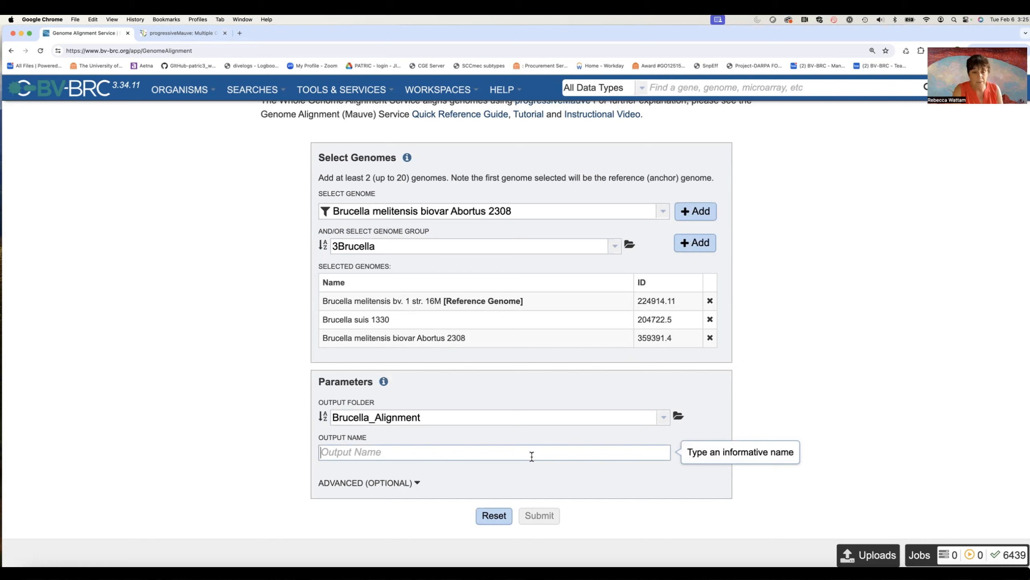
{"action": "type", "text": "Bruc"}
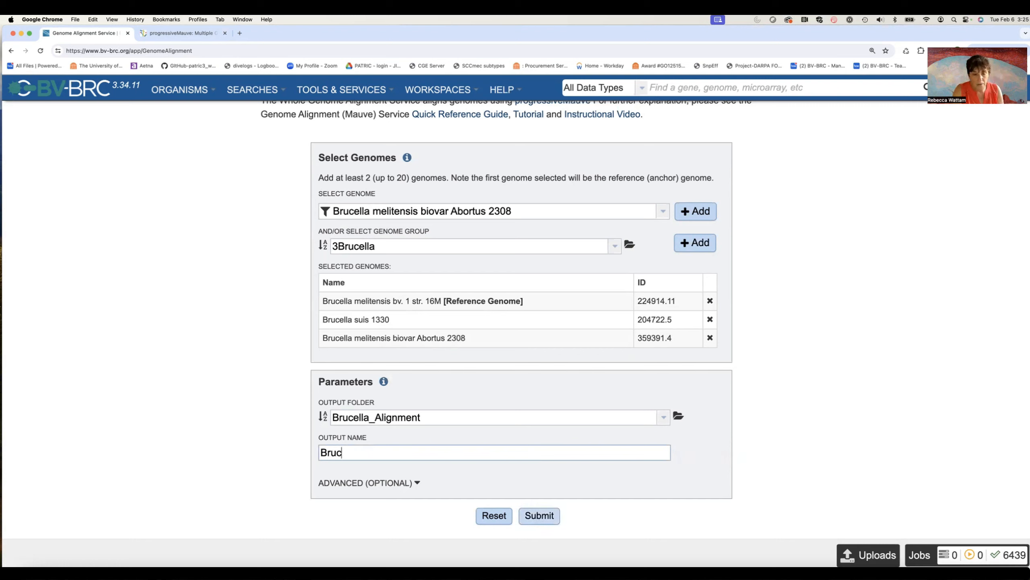
{"action": "type", "text": "ella melitensis suis "}
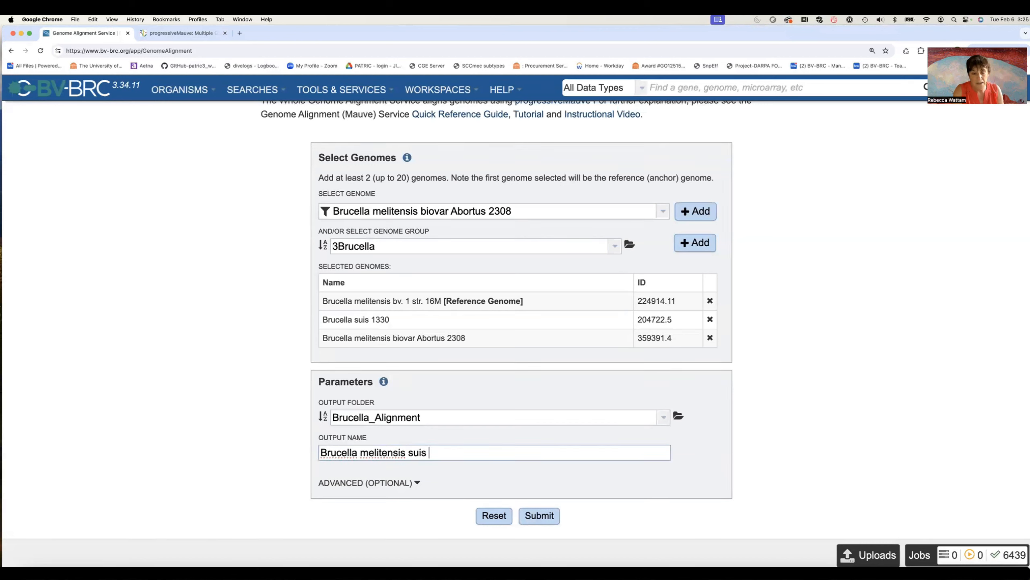
{"action": "type", "text": "abortus"}
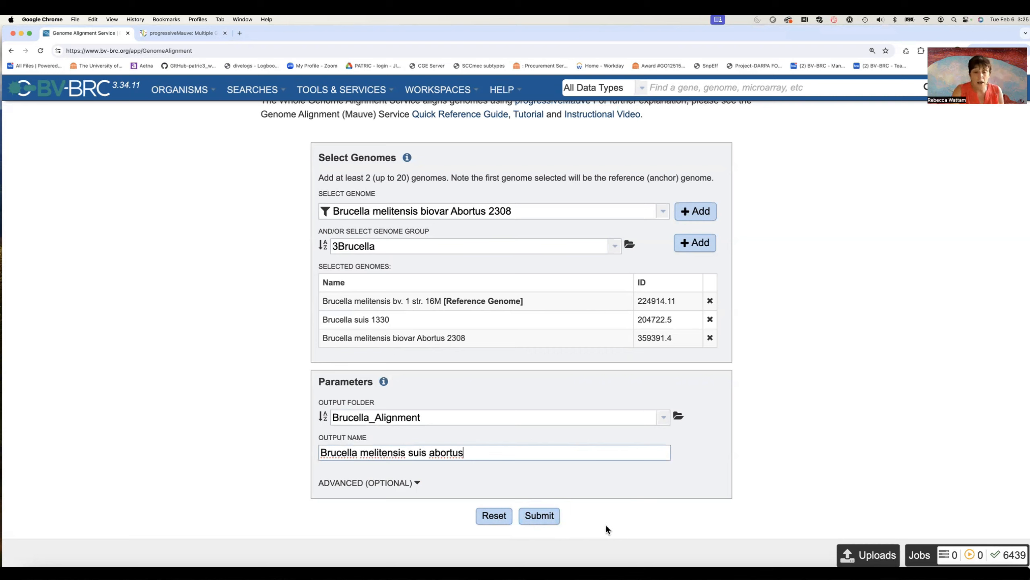
Step: Expand the advanced parameters and turn on manual setting of the seed weight
{"action": "left_click", "coordinate": [417, 483]}
{"action": "scroll", "coordinate": [475, 485], "scroll_direction": "down", "scroll_amount": 3}
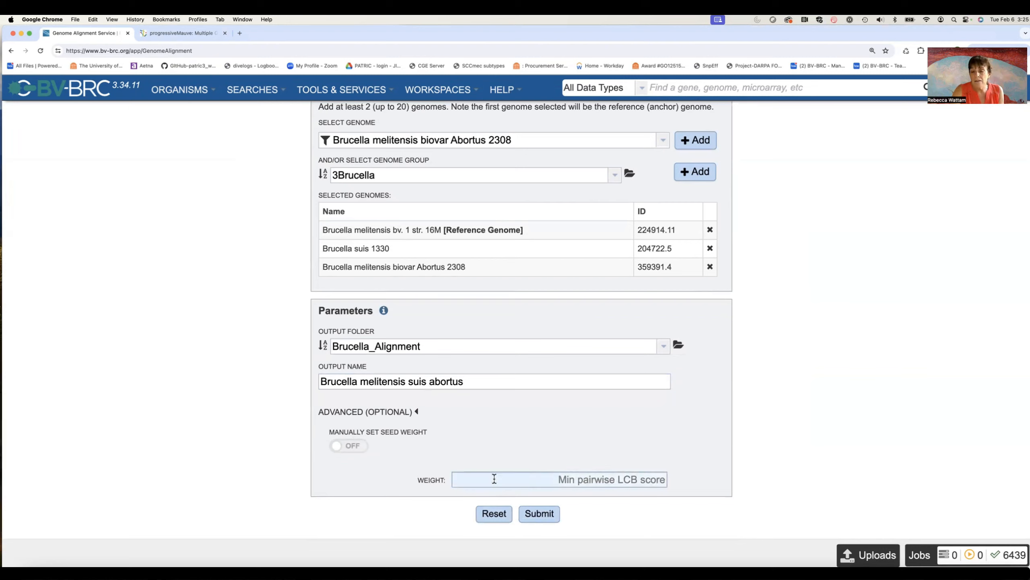
{"action": "left_click", "coordinate": [345, 446]}
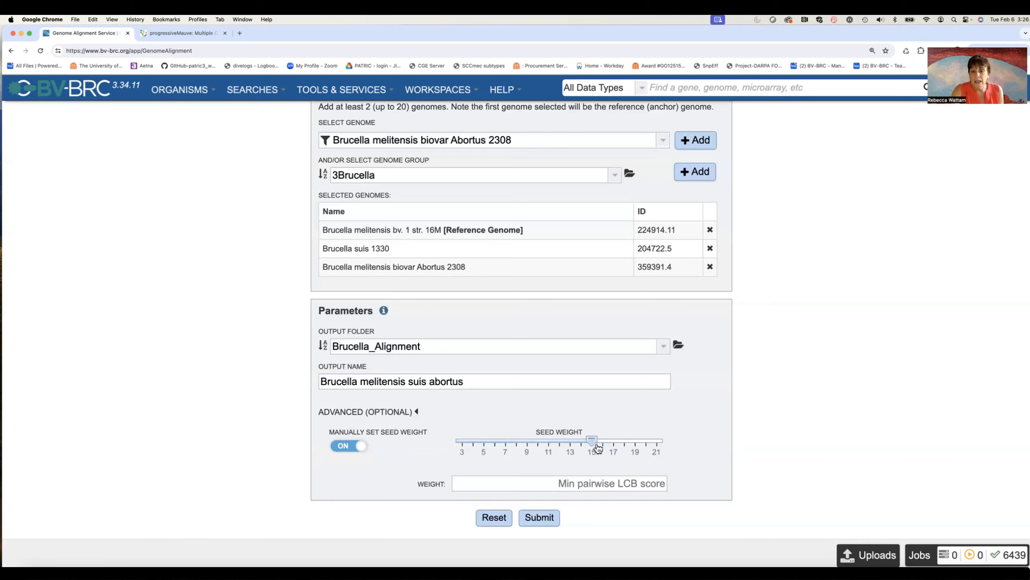
Step: Try seed weights of 9 and 21 and return the seed weight to 15
{"action": "left_click_drag", "start_coordinate": [595, 443], "coordinate": [527, 443]}
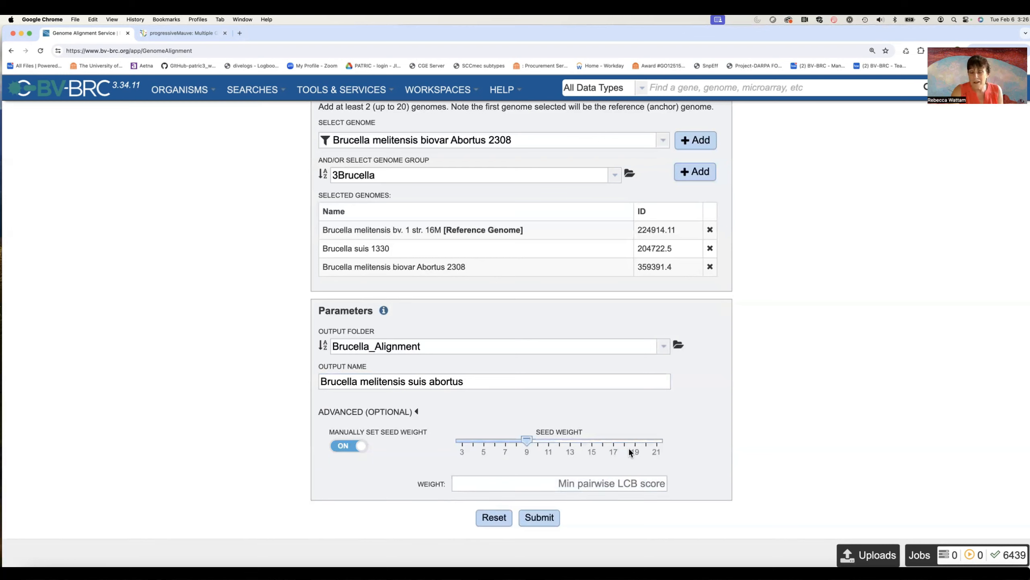
{"action": "left_click_drag", "start_coordinate": [527, 440], "coordinate": [659, 442]}
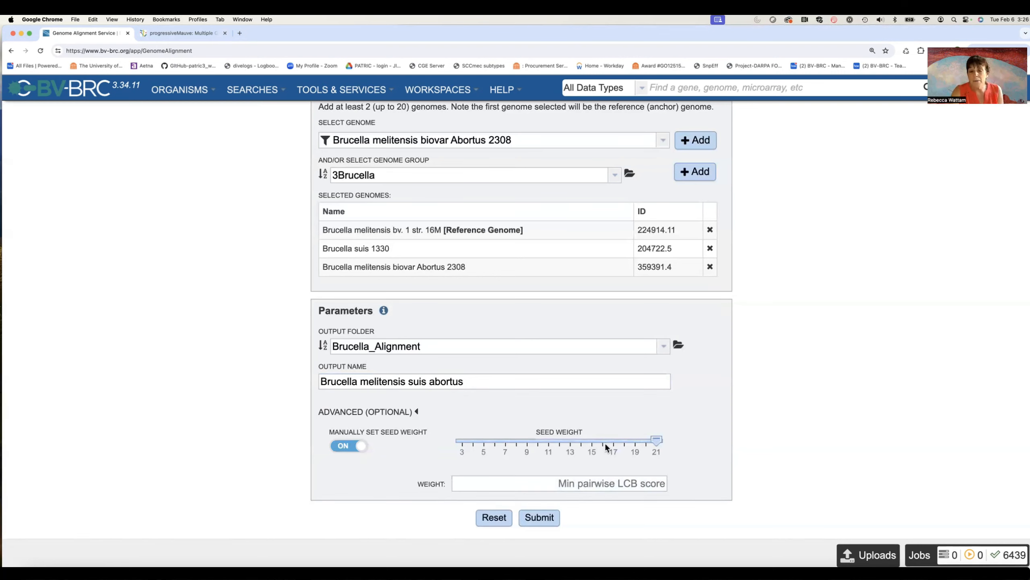
{"action": "left_click_drag", "start_coordinate": [657, 442], "coordinate": [593, 448]}
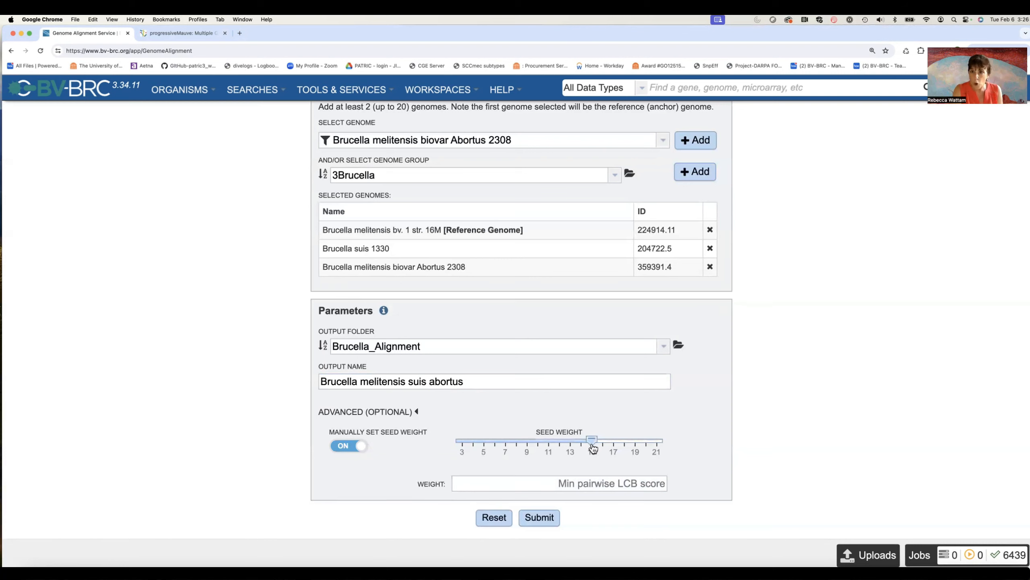
Step: Submit the genome alignment job with the chosen genomes and parameters
{"action": "left_click", "coordinate": [538, 517]}
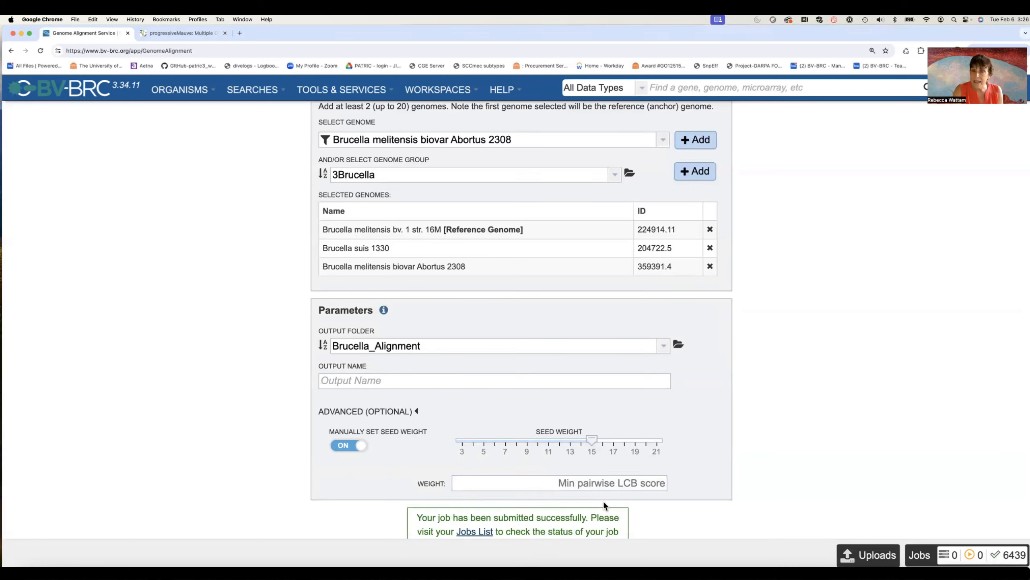
{"action": "scroll", "coordinate": [793, 475], "scroll_direction": "down", "scroll_amount": 2}
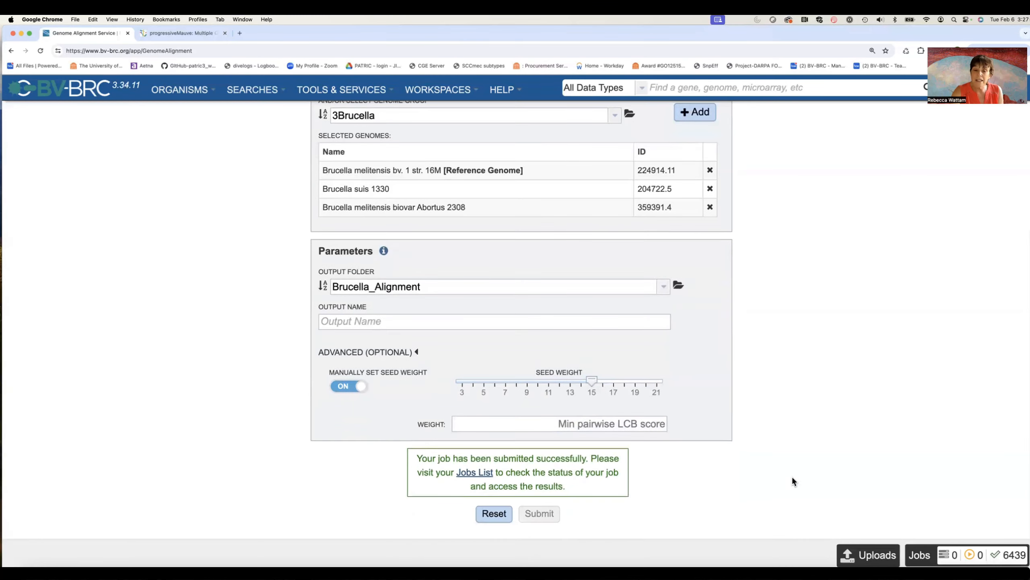